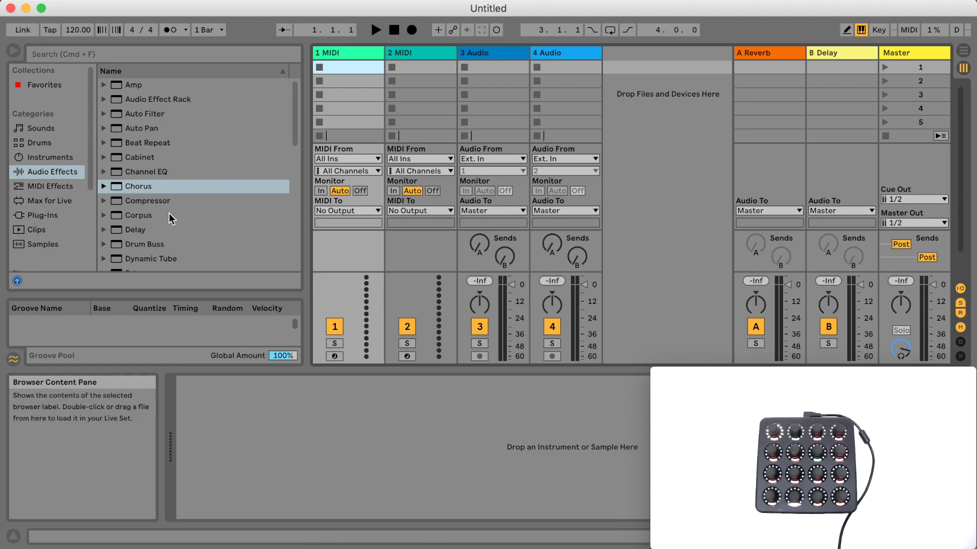
- Add the Chorus effect and the BazzISM2 plug-in to track 1
{"action": "left_click_drag", "start_coordinate": [116, 191], "coordinate": [272, 434]}
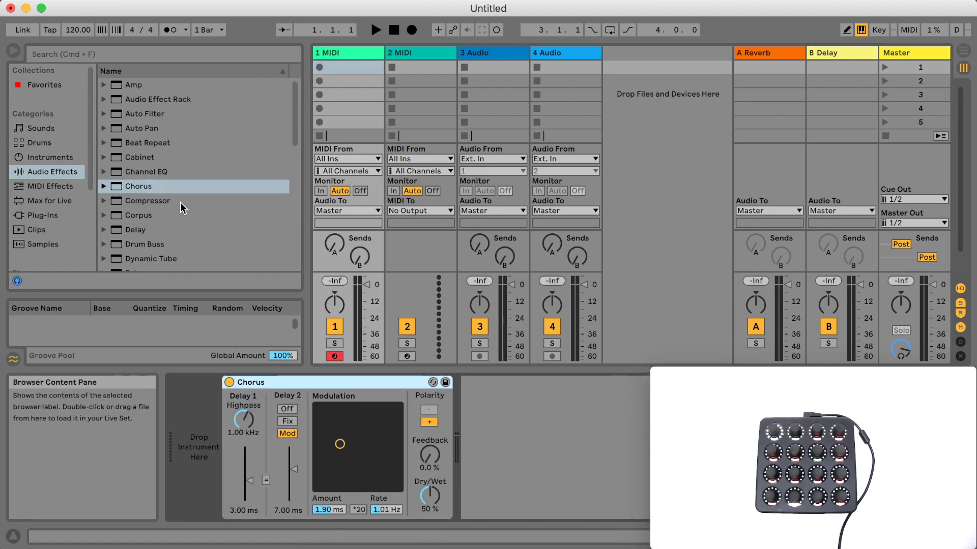
{"action": "left_click", "coordinate": [43, 216]}
{"action": "left_click_drag", "start_coordinate": [143, 172], "coordinate": [499, 410]}
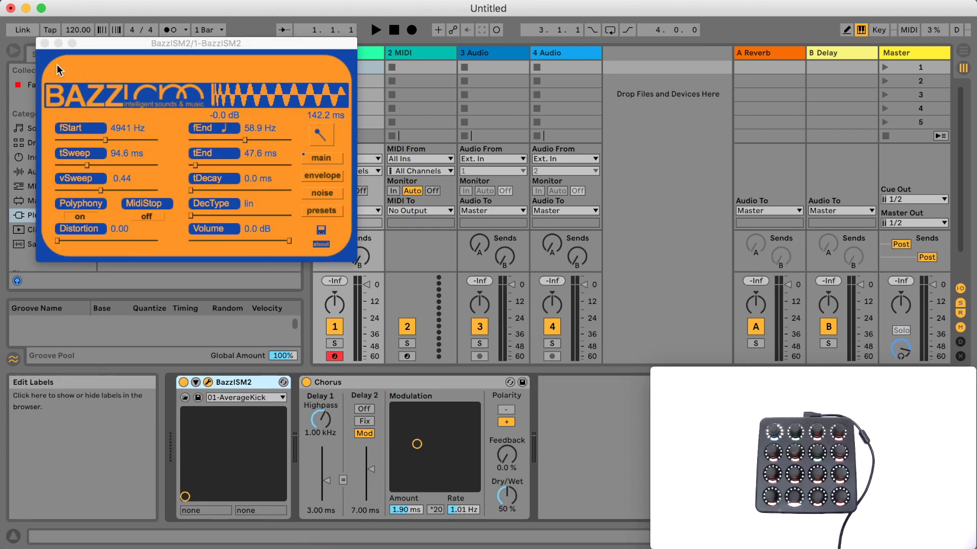
- Replace BazzISM2 on track 1 with External Instrument, then return to Control Surface Studio
{"action": "left_click", "coordinate": [45, 43]}
{"action": "left_click", "coordinate": [45, 155]}
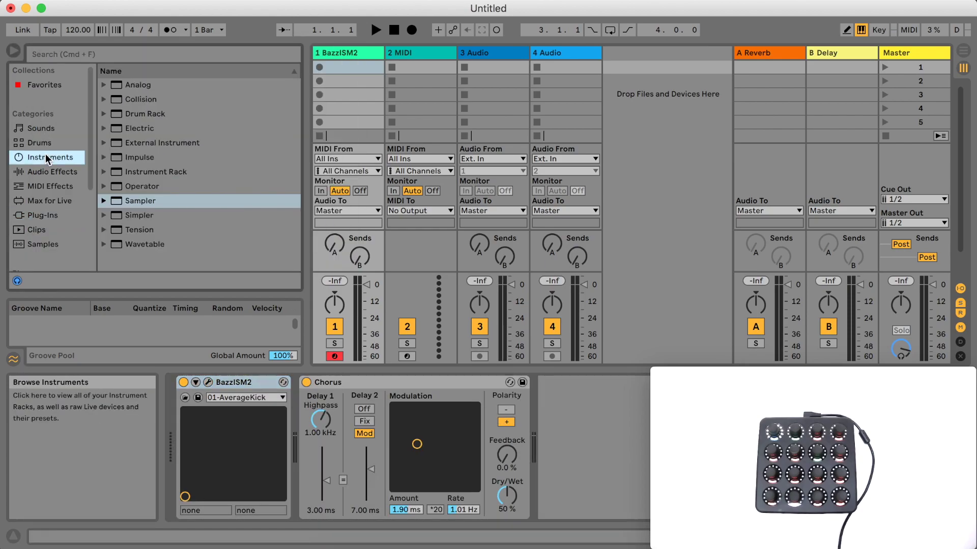
{"action": "left_click", "coordinate": [136, 144]}
{"action": "left_click_drag", "start_coordinate": [558, 429], "coordinate": [560, 430]}
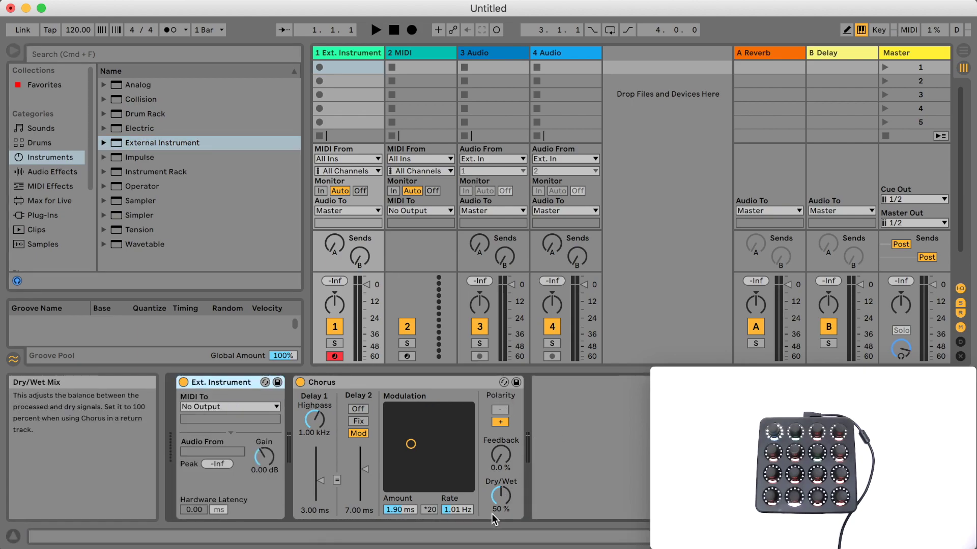
{"action": "left_click", "coordinate": [533, 547]}
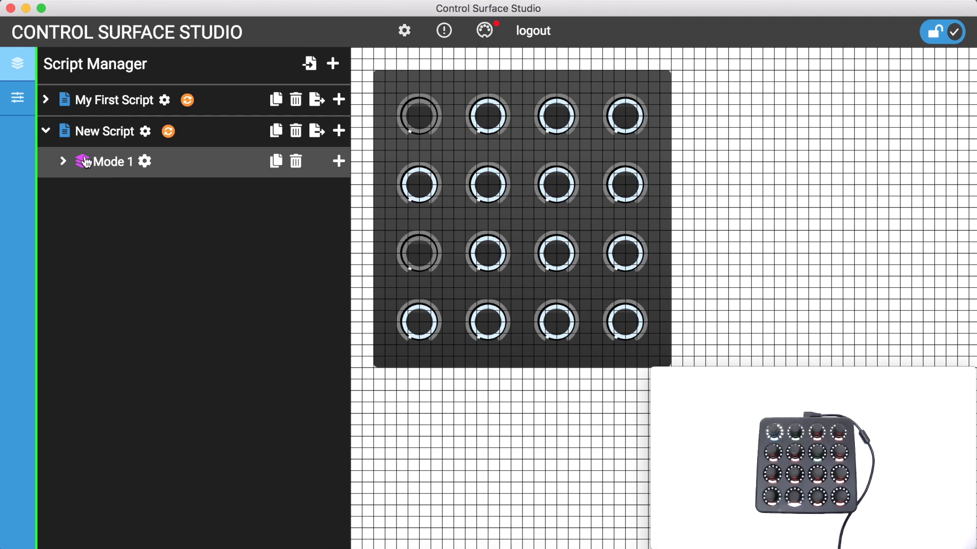
- Expand Mode 1 and check Track 1's type, leaving it as track
{"action": "left_click", "coordinate": [64, 161]}
{"action": "left_click", "coordinate": [160, 192]}
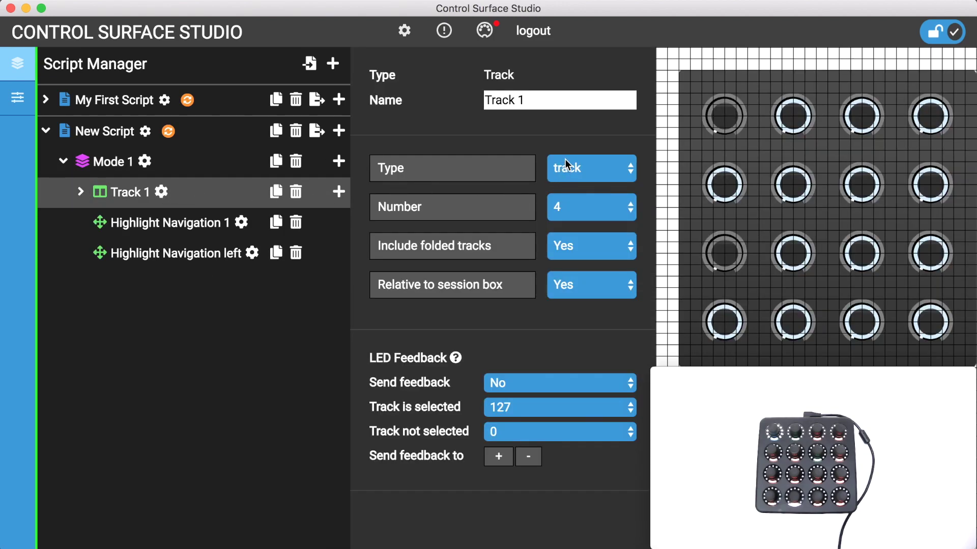
{"action": "left_click", "coordinate": [587, 175]}
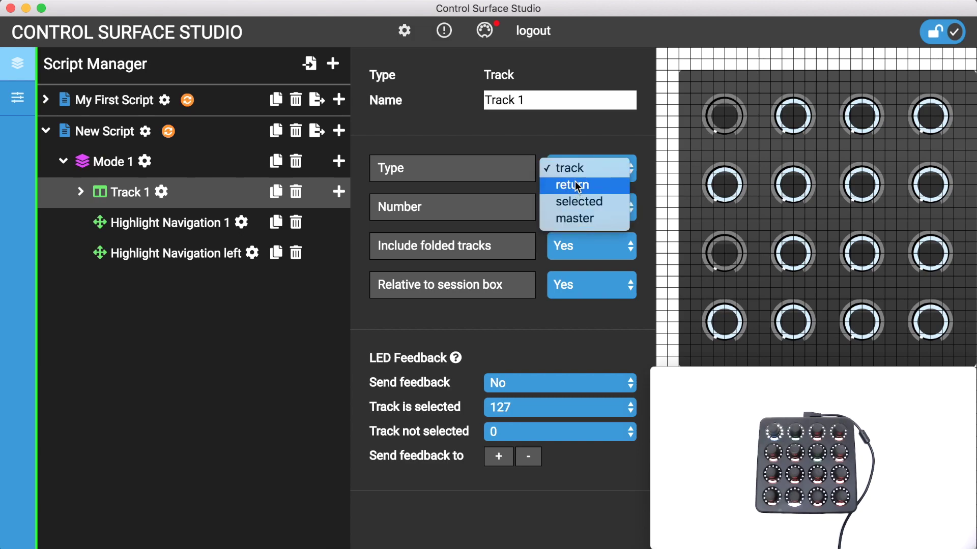
{"action": "left_click", "coordinate": [572, 144]}
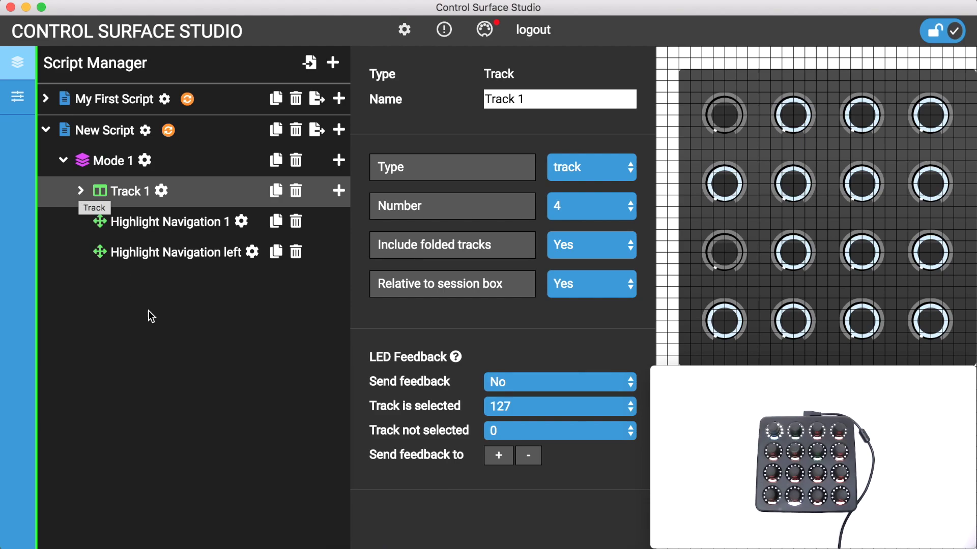
- Keep DJ TT MIDI Fighter Twister as the New Script's controller
{"action": "left_click", "coordinate": [105, 133]}
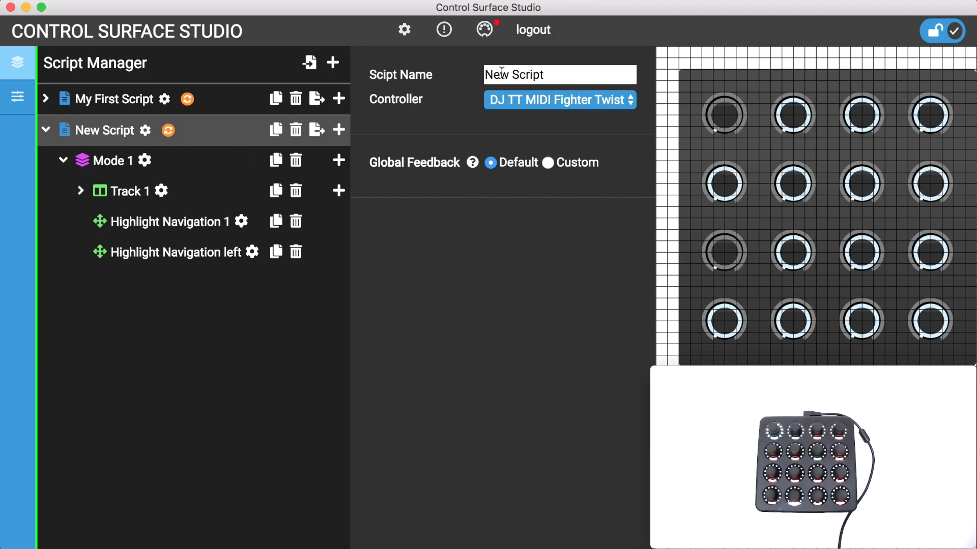
{"action": "left_click", "coordinate": [613, 101]}
{"action": "left_click", "coordinate": [611, 99]}
- Add Device 1 under Track 1, targeting device number 1
{"action": "left_click", "coordinate": [338, 190]}
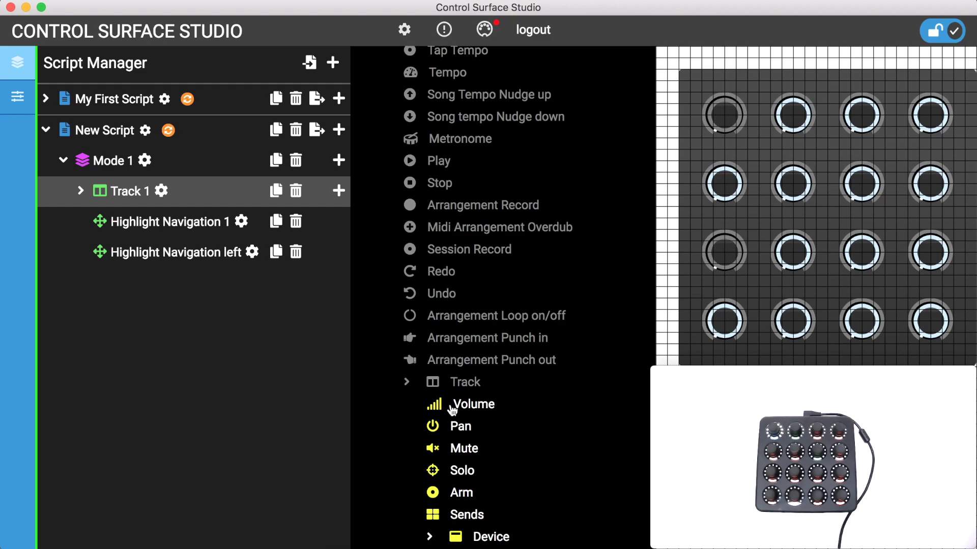
{"action": "left_click", "coordinate": [462, 541]}
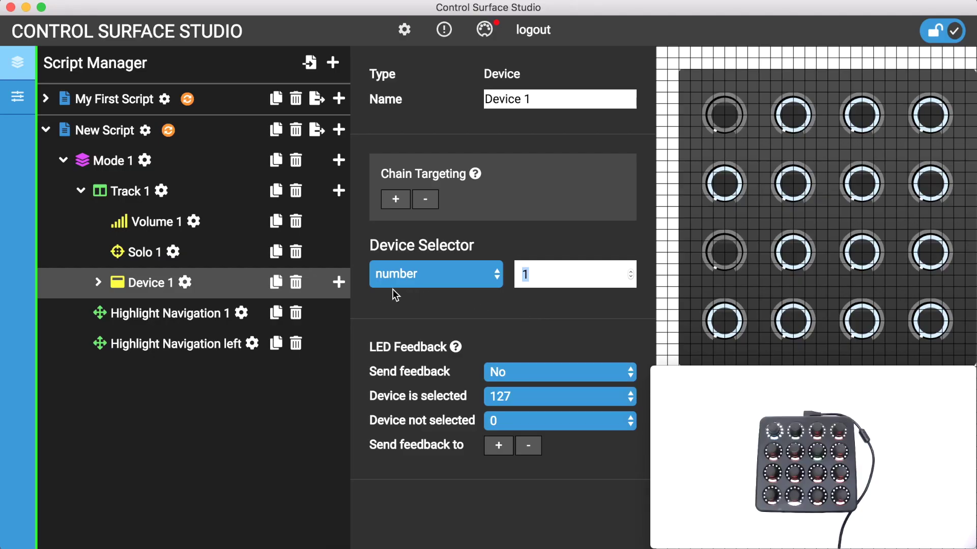
- Add On/Off 1 under Device 1 on Knob 1, then start a new Live Set without saving
{"action": "left_click", "coordinate": [338, 283]}
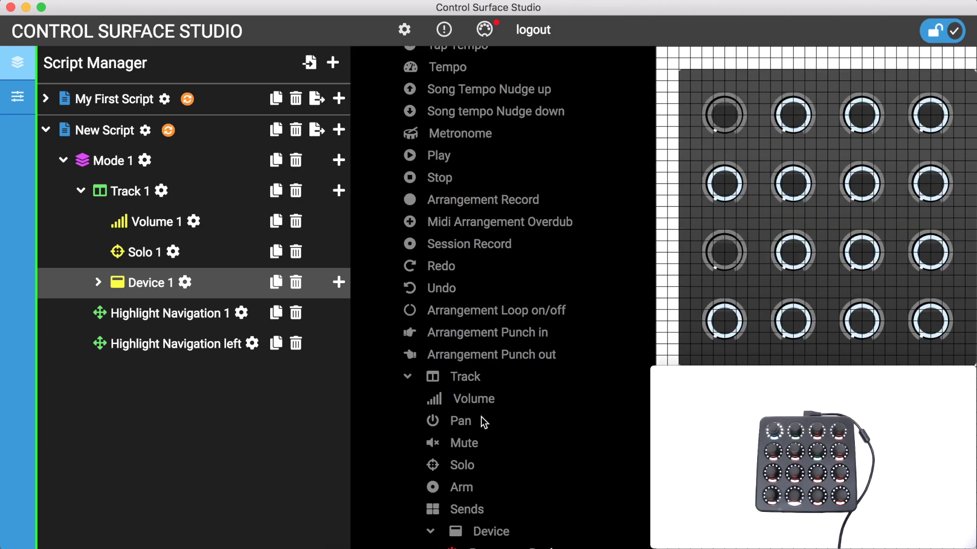
{"action": "scroll", "coordinate": [481, 423], "scroll_direction": "down", "scroll_amount": 3}
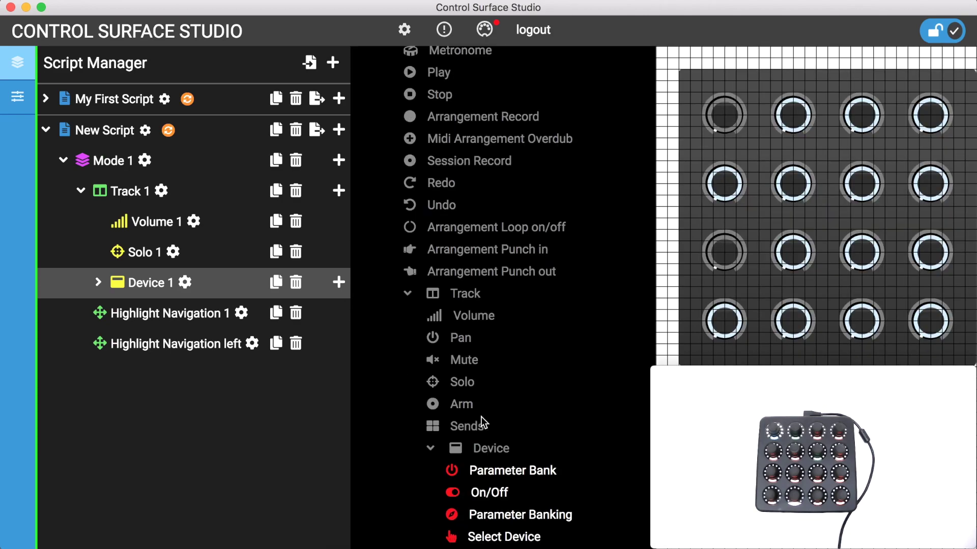
{"action": "left_click", "coordinate": [489, 494]}
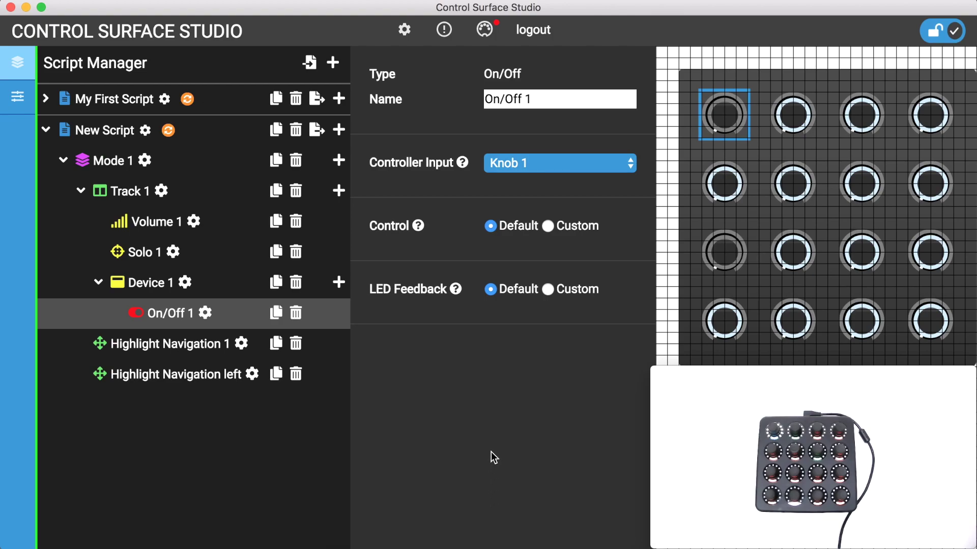
{"action": "left_click", "coordinate": [548, 167]}
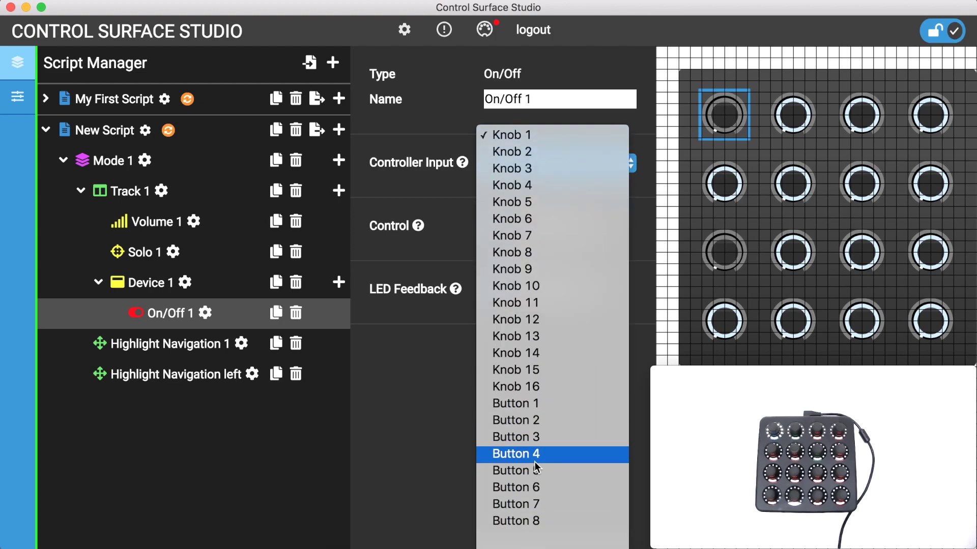
{"action": "left_click", "coordinate": [530, 378]}
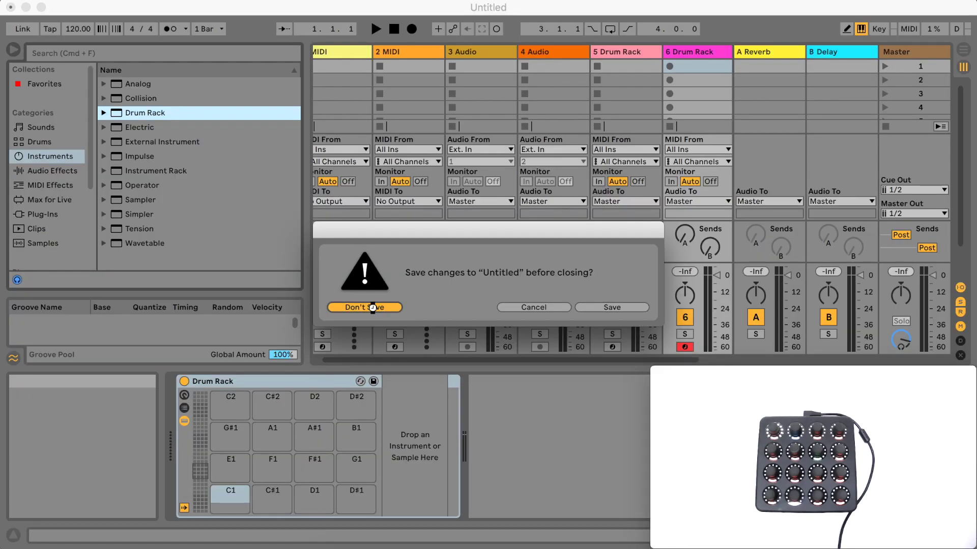
{"action": "left_click", "coordinate": [373, 307]}
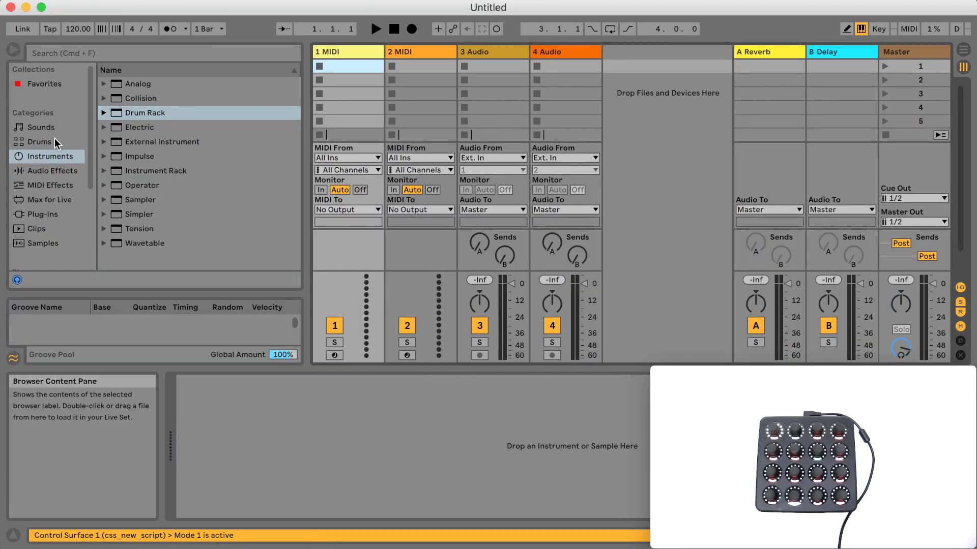
- Load Chorus from Audio Effects onto the 1 MIDI and 4 Audio tracks
{"action": "left_click", "coordinate": [51, 171]}
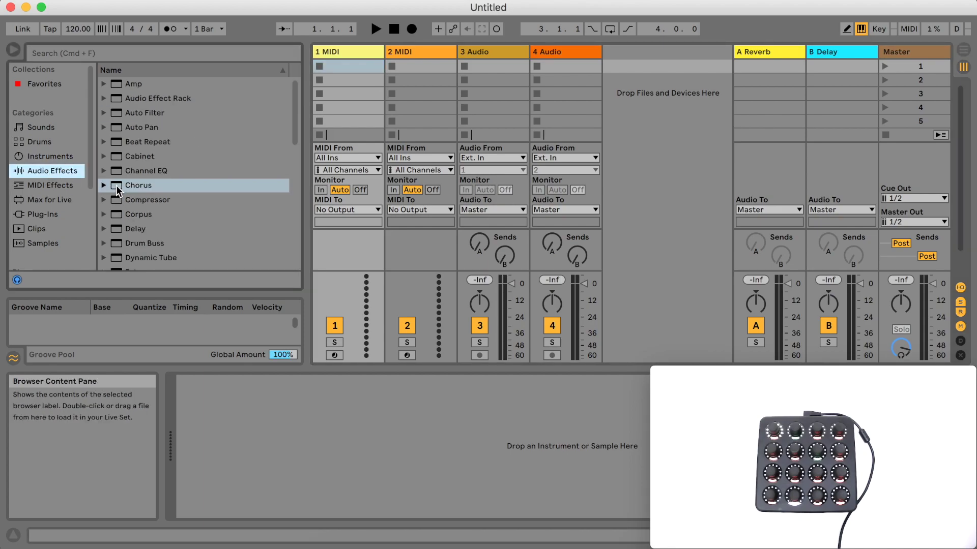
{"action": "double_click", "coordinate": [118, 189]}
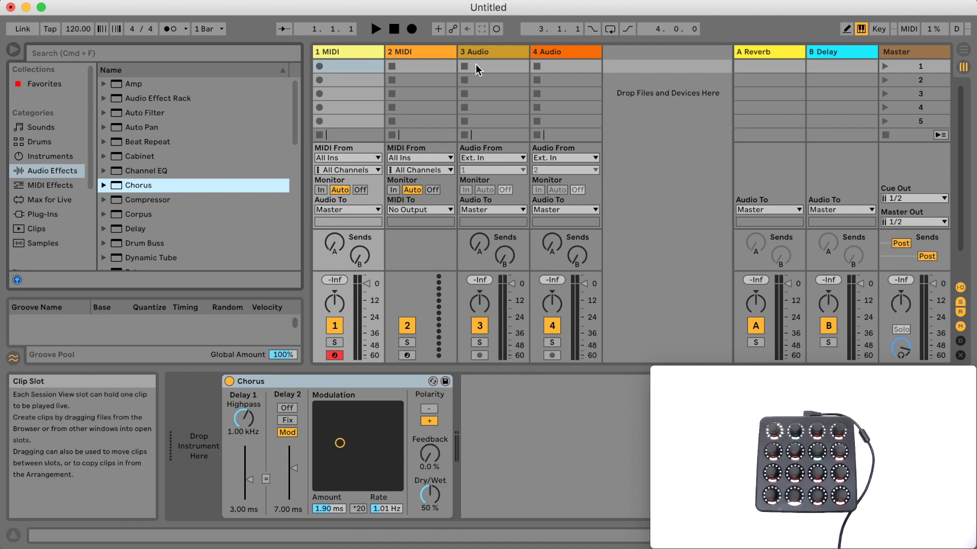
{"action": "left_click", "coordinate": [550, 62]}
{"action": "double_click", "coordinate": [206, 186]}
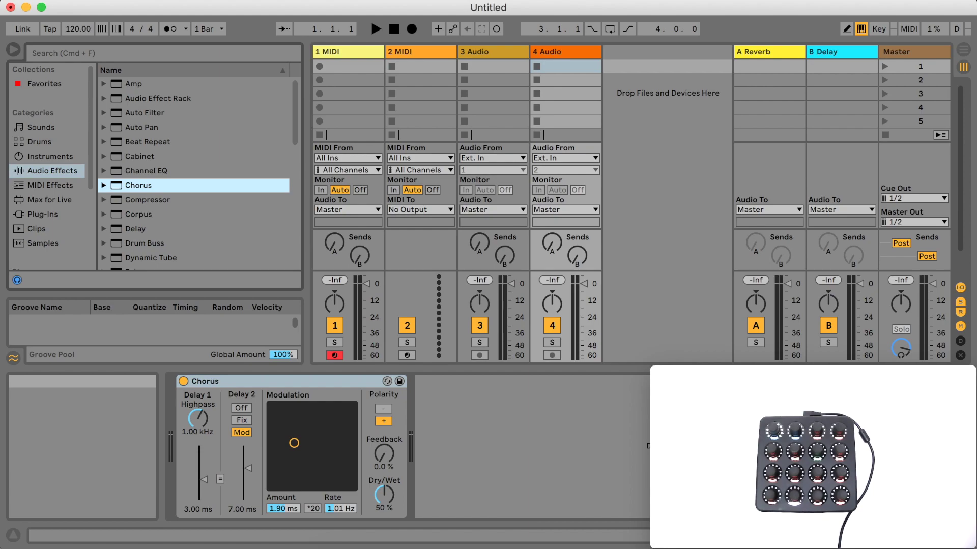
{"action": "left_click", "coordinate": [530, 538]}
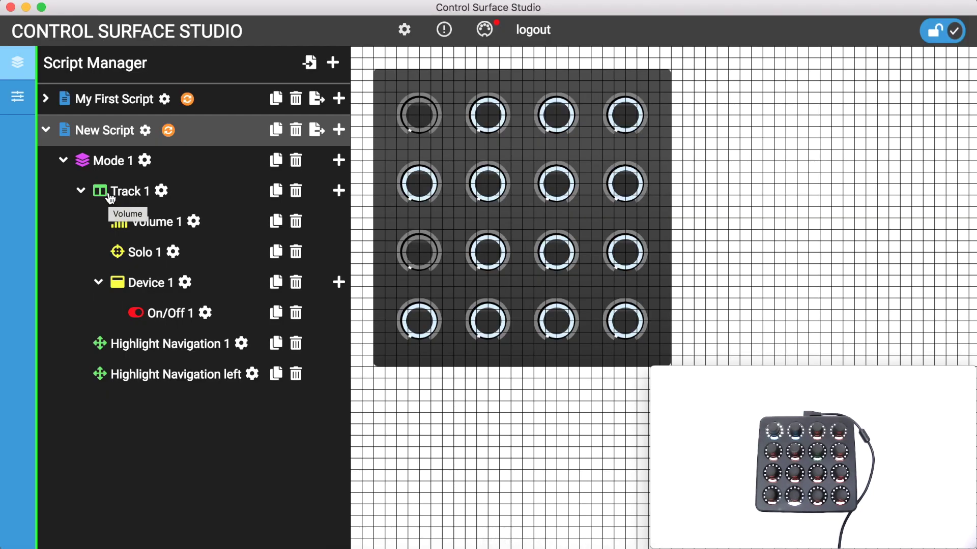
- Confirm Track 1's number stays at 4 in its settings
{"action": "left_click", "coordinate": [162, 190]}
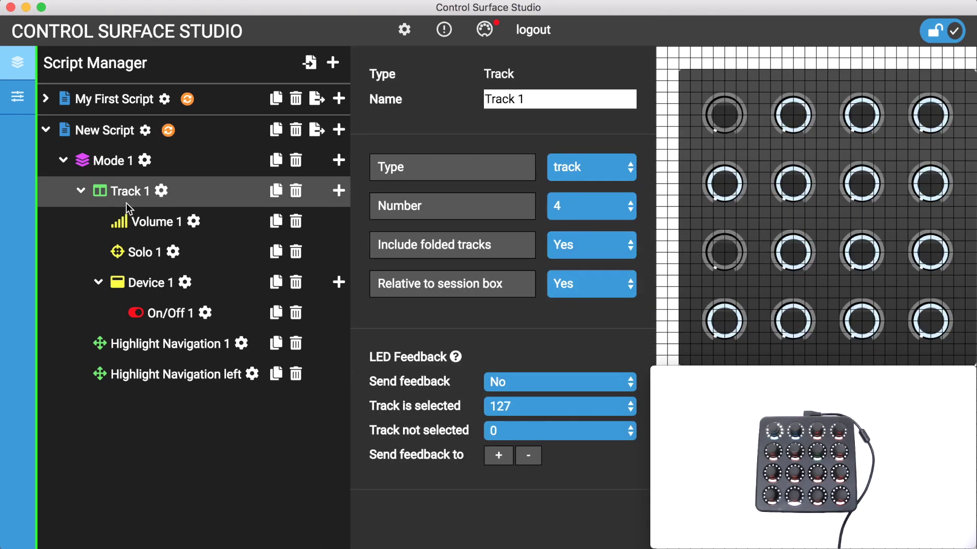
{"action": "left_click", "coordinate": [597, 205]}
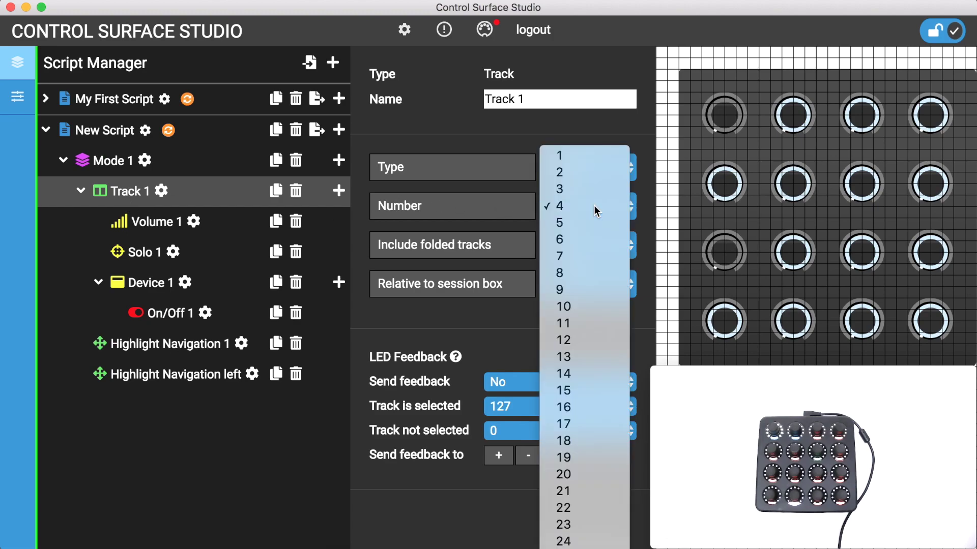
{"action": "left_click", "coordinate": [570, 205]}
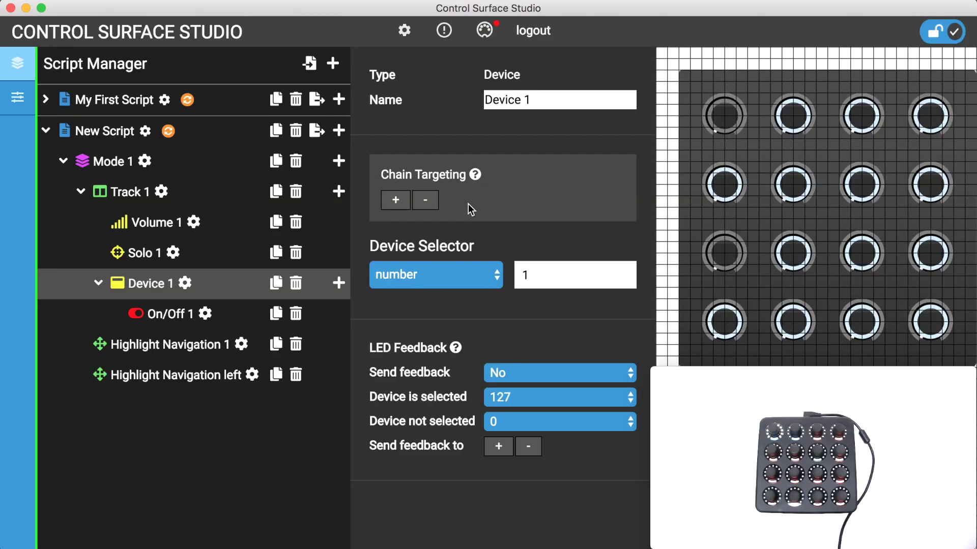
- Load an Audio Effect Rack onto track 4 and create two chains in it
{"action": "left_click", "coordinate": [389, 545]}
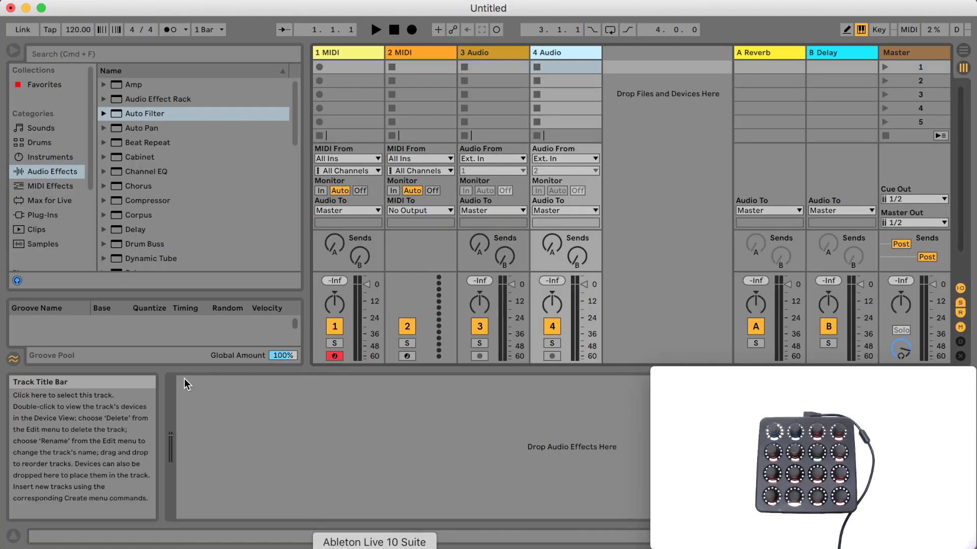
{"action": "double_click", "coordinate": [125, 98]}
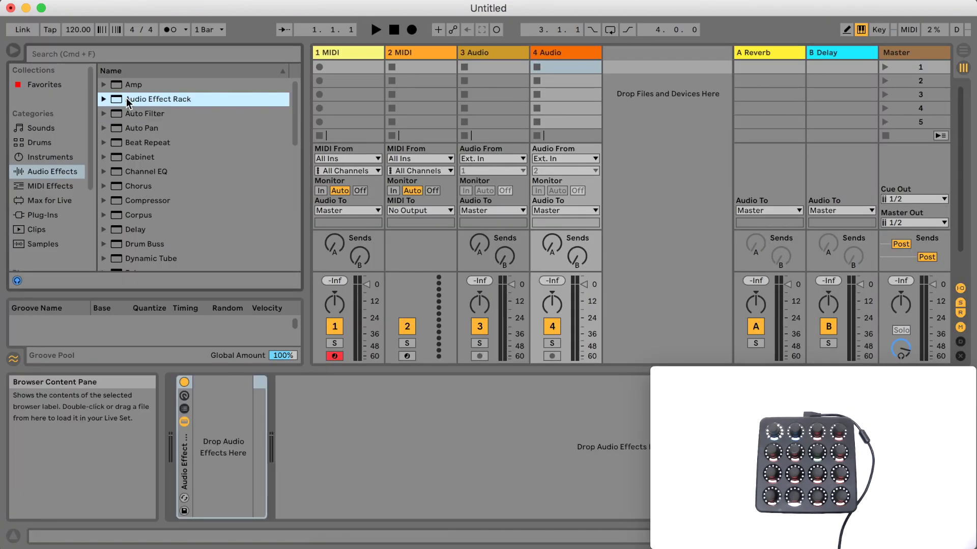
{"action": "left_click", "coordinate": [185, 410]}
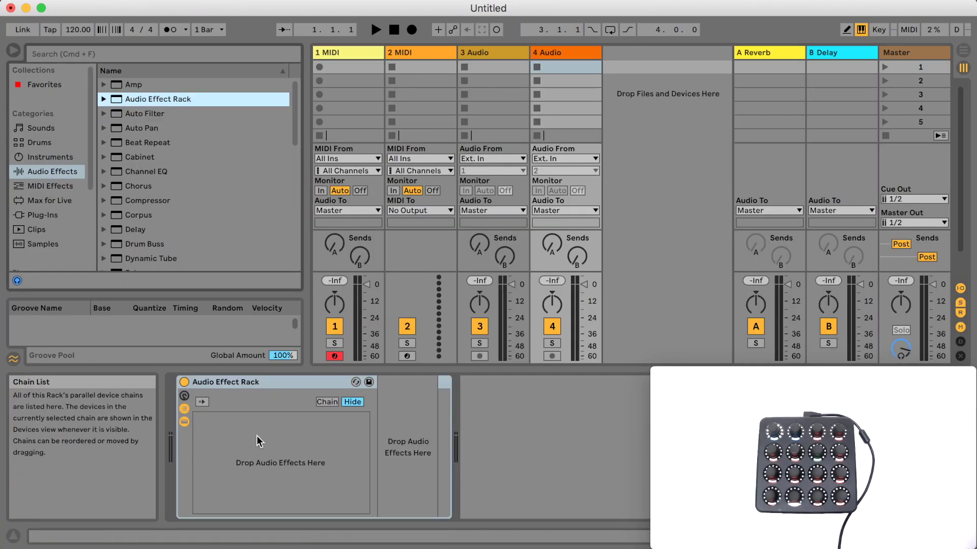
{"action": "left_click", "coordinate": [282, 449]}
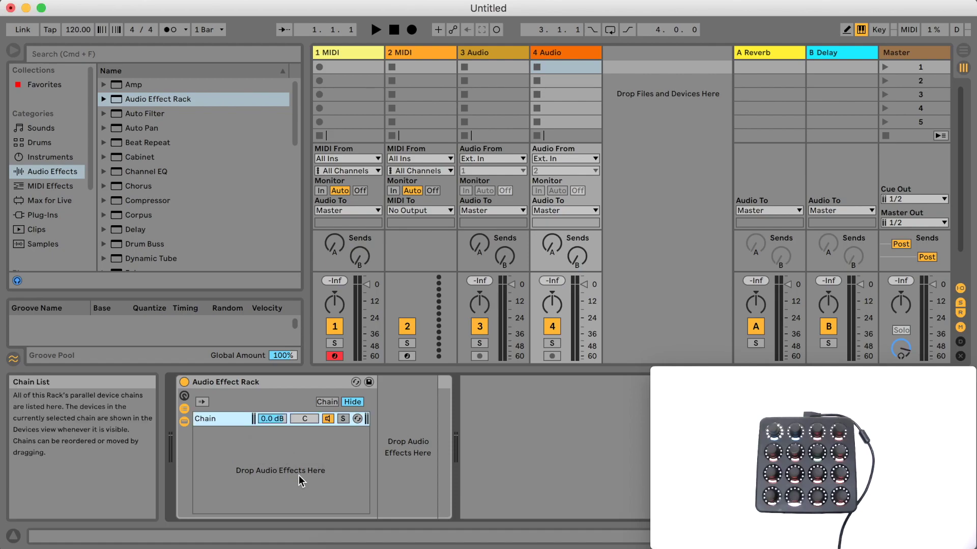
{"action": "right_click", "coordinate": [300, 470]}
{"action": "left_click", "coordinate": [323, 483]}
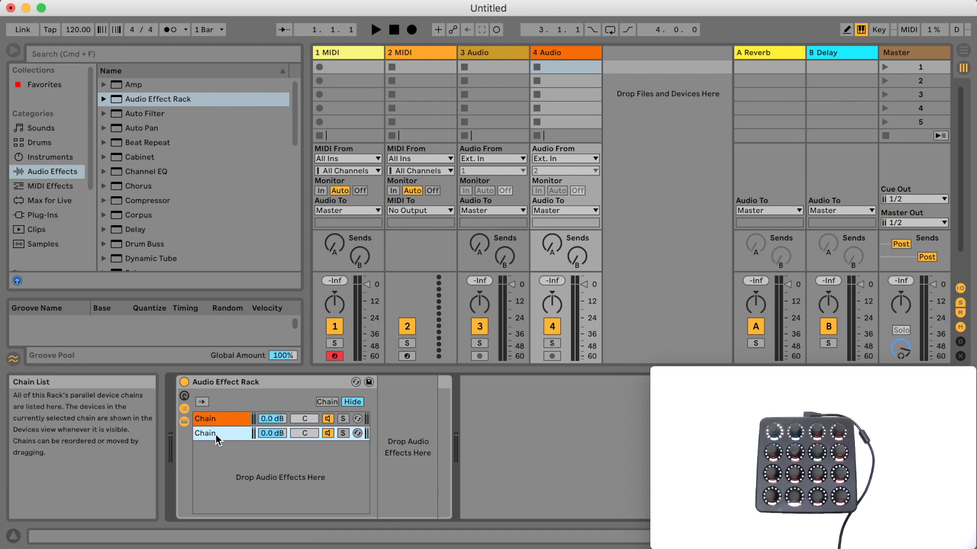
- Drop Auto Filter into the rack's chain and select the second chain
{"action": "left_click", "coordinate": [119, 116]}
{"action": "left_click_drag", "start_coordinate": [119, 116], "coordinate": [412, 455]}
{"action": "left_click", "coordinate": [226, 441]}
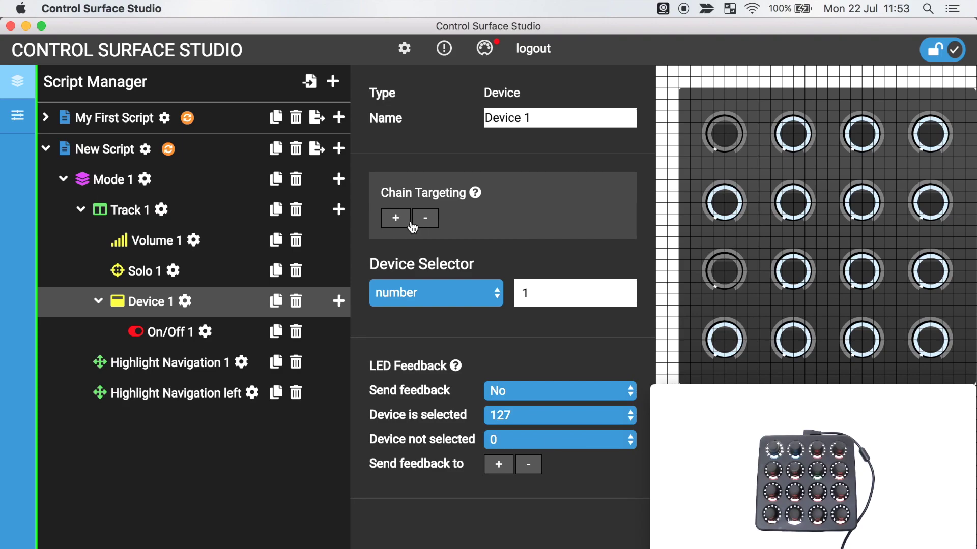
- Add a Chain Targeting entry to Device 1 with device 1 and chain 2
{"action": "left_click", "coordinate": [396, 219]}
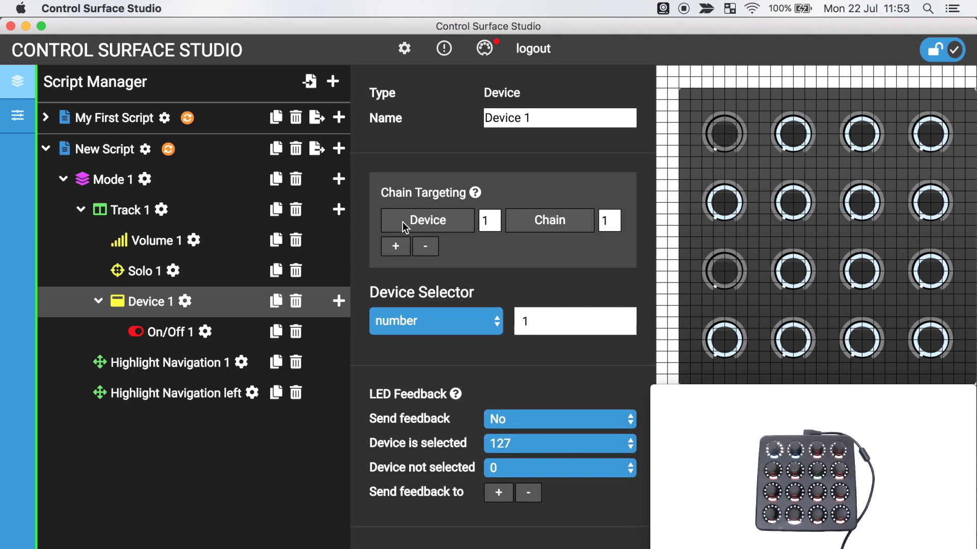
{"action": "double_click", "coordinate": [485, 220]}
{"action": "double_click", "coordinate": [603, 220]}
{"action": "type", "text": "2"}
{"action": "double_click", "coordinate": [524, 322]}
- Save the current set as Live's default Set under Preferences > File Folder, confirming overwrite
{"action": "key", "text": "super+Tab"}
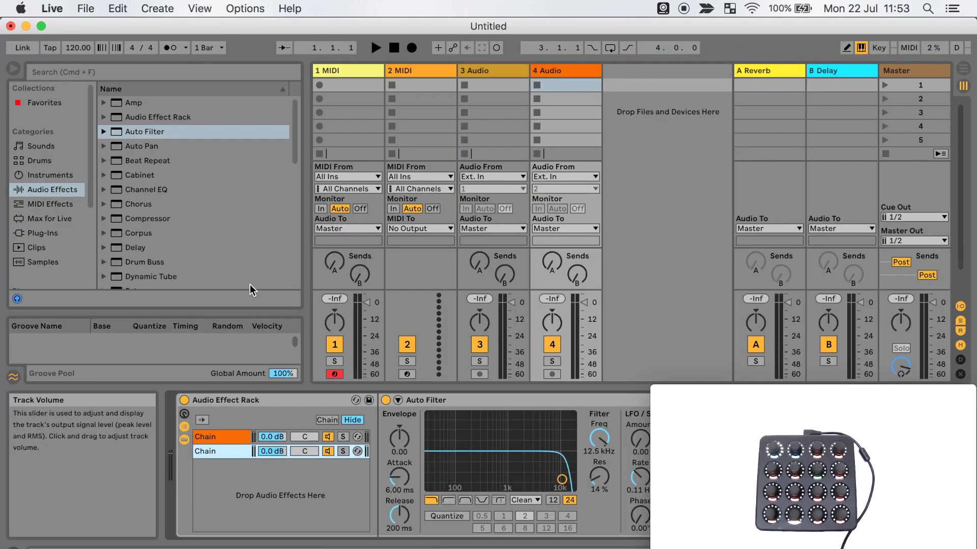
{"action": "left_click", "coordinate": [52, 8]}
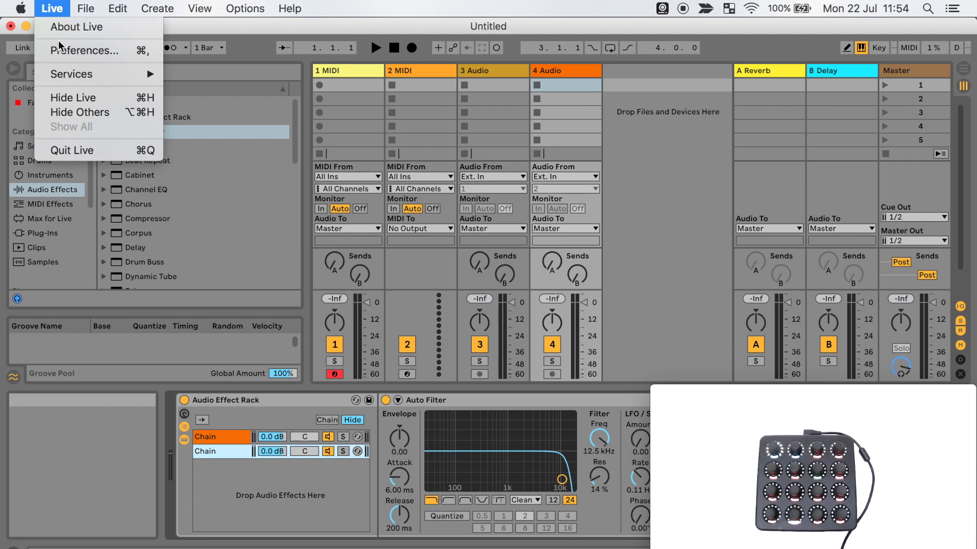
{"action": "left_click", "coordinate": [84, 50]}
{"action": "left_click", "coordinate": [326, 182]}
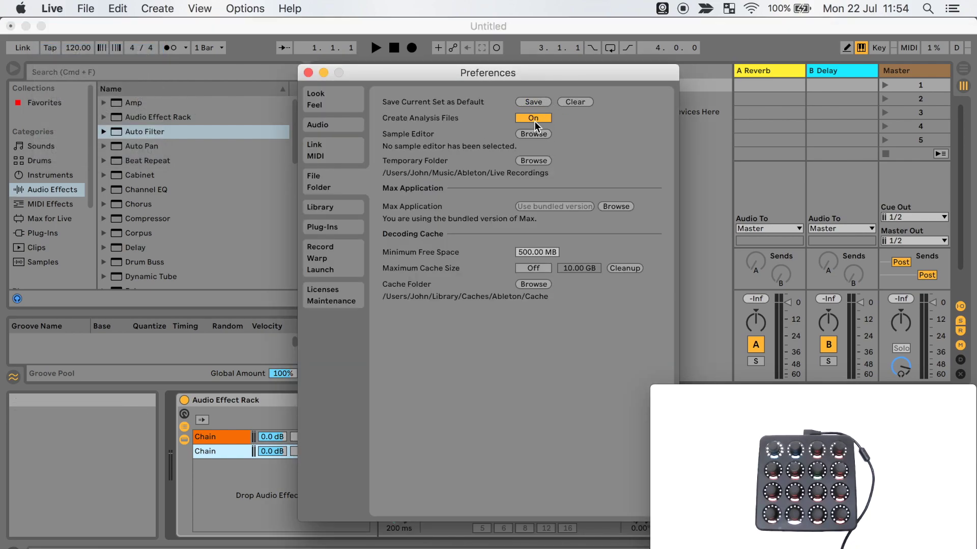
{"action": "left_click", "coordinate": [533, 102]}
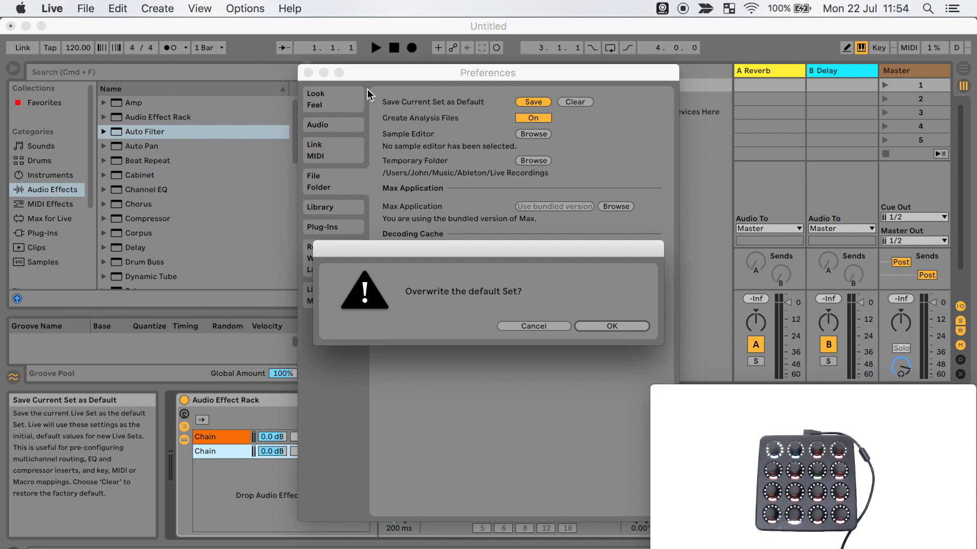
{"action": "left_click", "coordinate": [601, 327]}
{"action": "key", "text": "cmd+q"}
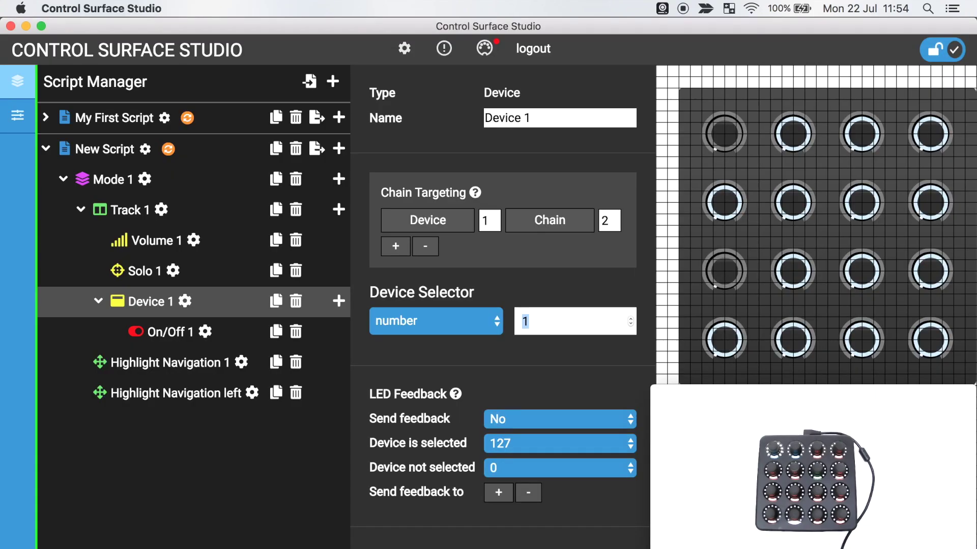
- Install New Script and answer Don't Save when Live reloads
{"action": "left_click", "coordinate": [168, 149]}
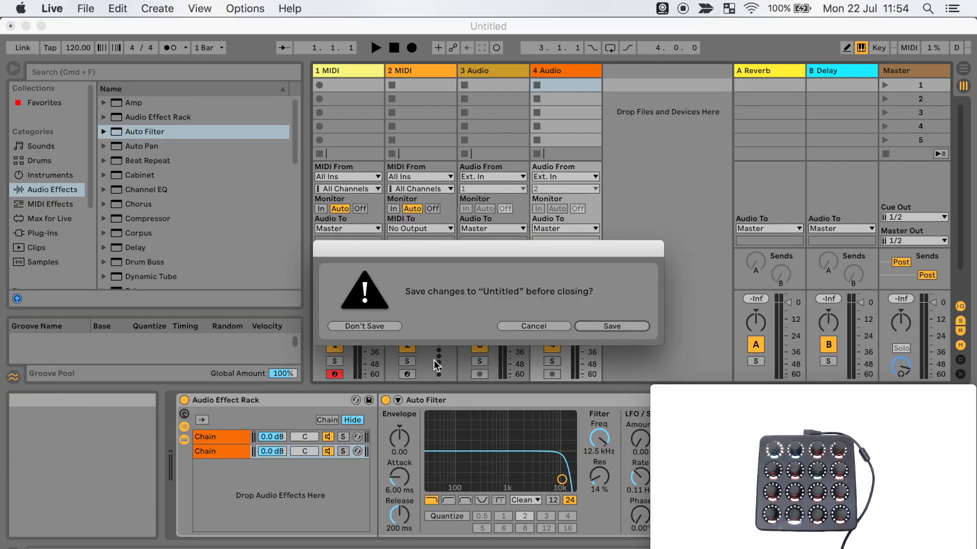
{"action": "left_click", "coordinate": [375, 323]}
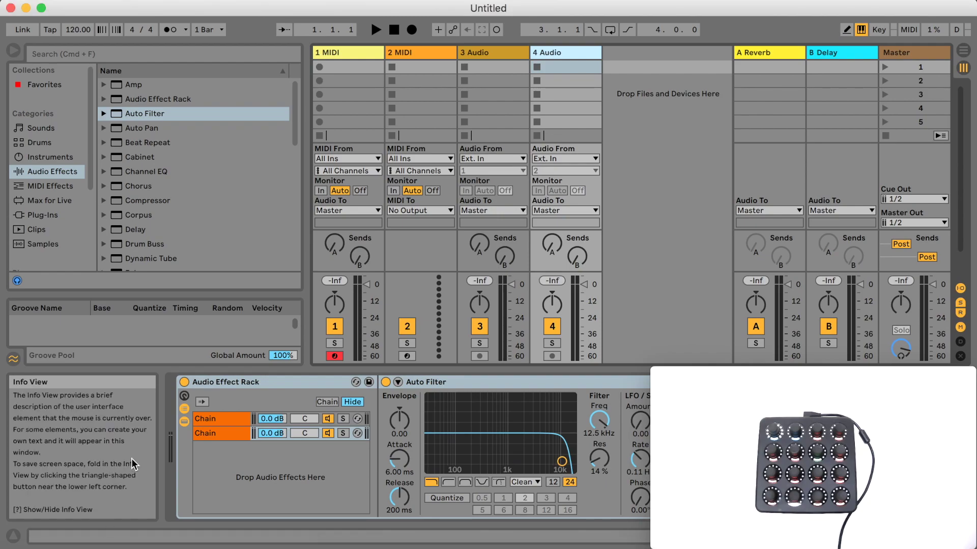
- Select the second chain row in the Audio Effect Rack's chain list
{"action": "left_click", "coordinate": [238, 436]}
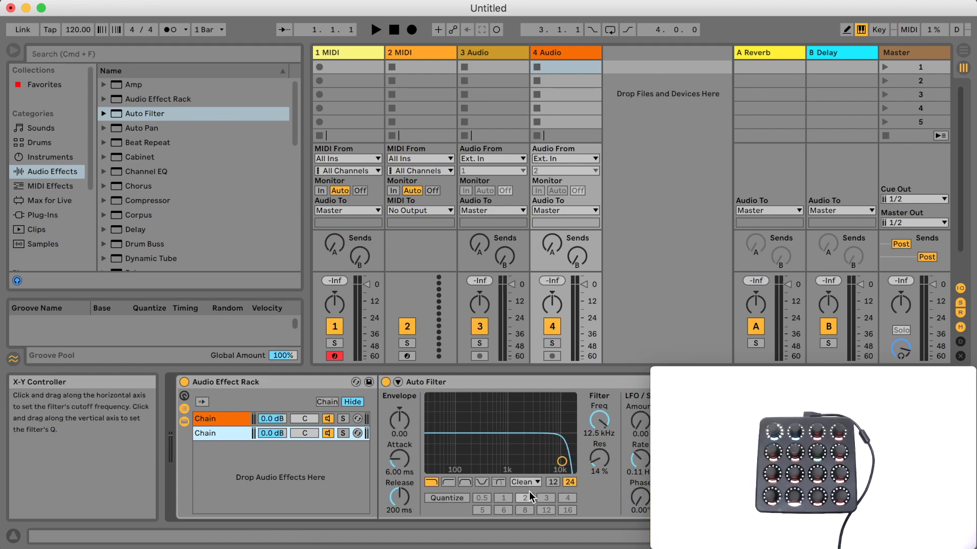
- Add a Select Device control under Device 1 with Button 2 as its controller input
{"action": "left_click", "coordinate": [532, 546]}
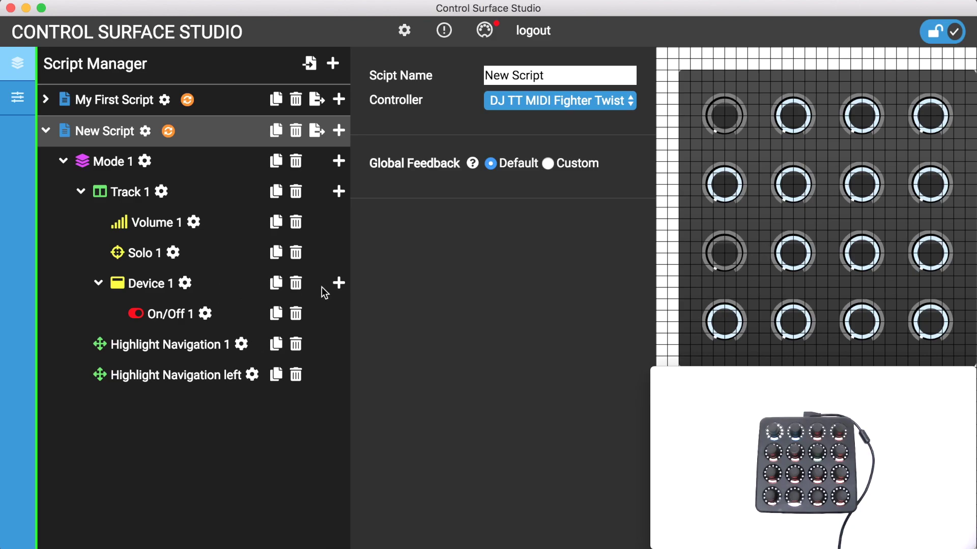
{"action": "left_click", "coordinate": [339, 283]}
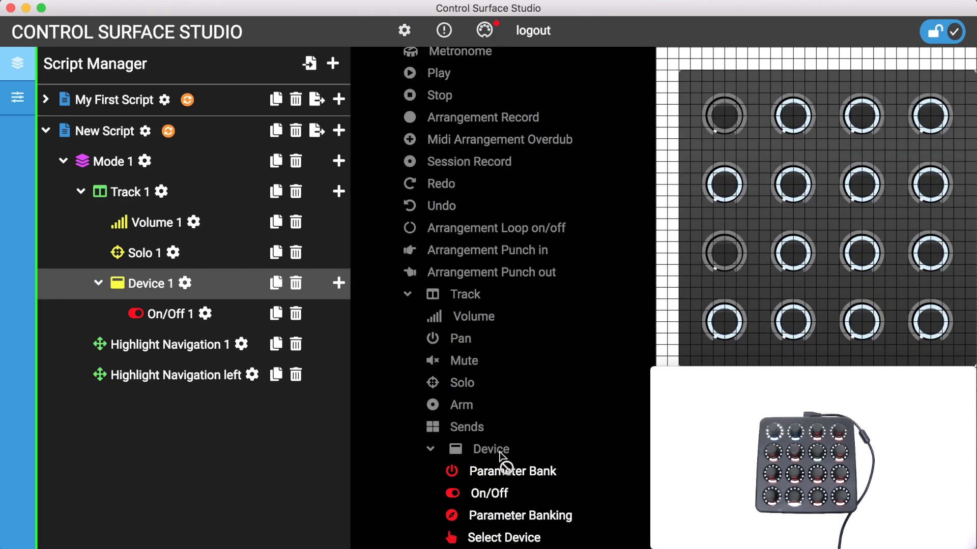
{"action": "left_click", "coordinate": [501, 537]}
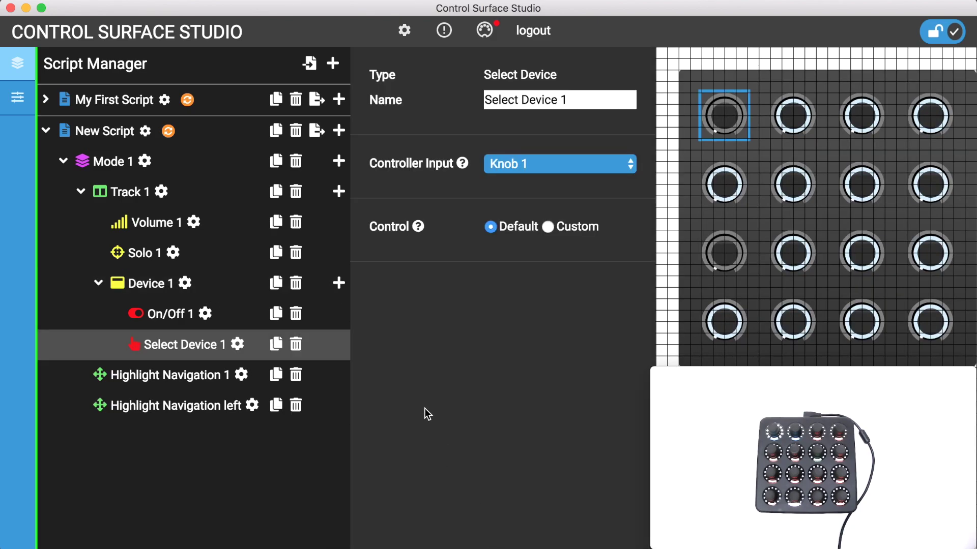
{"action": "left_click", "coordinate": [539, 163]}
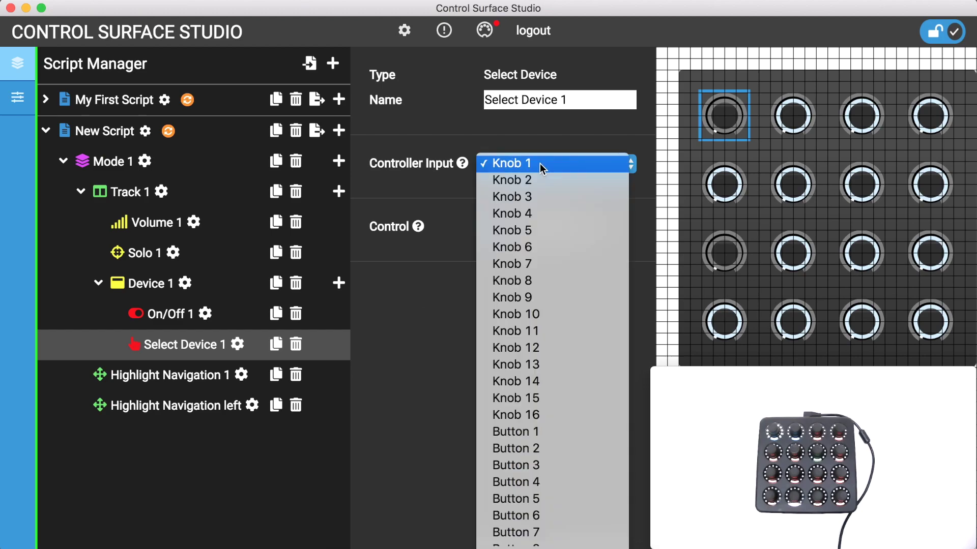
{"action": "left_click", "coordinate": [359, 307]}
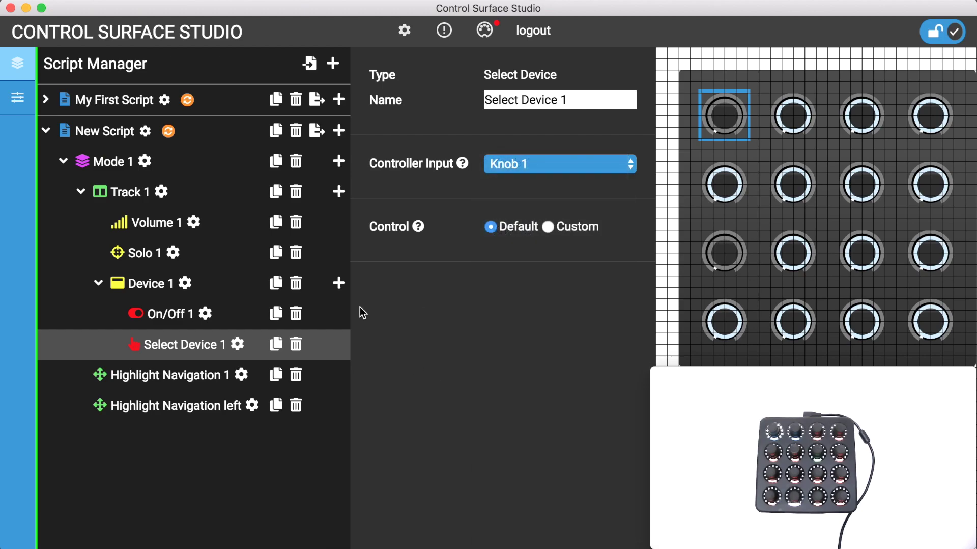
- Install New Script and reload Live without saving the set
{"action": "left_click", "coordinate": [165, 131]}
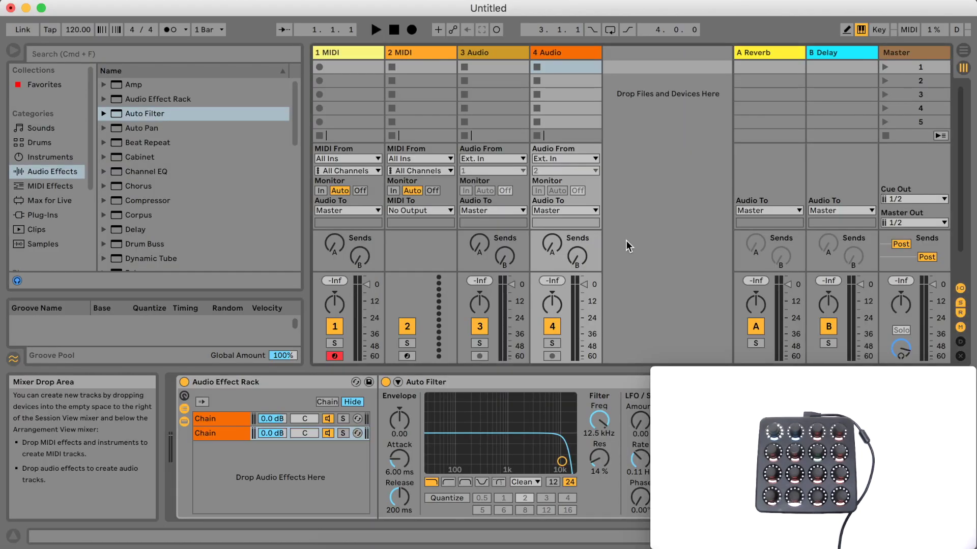
{"action": "key", "text": "super+q"}
{"action": "left_click", "coordinate": [374, 309]}
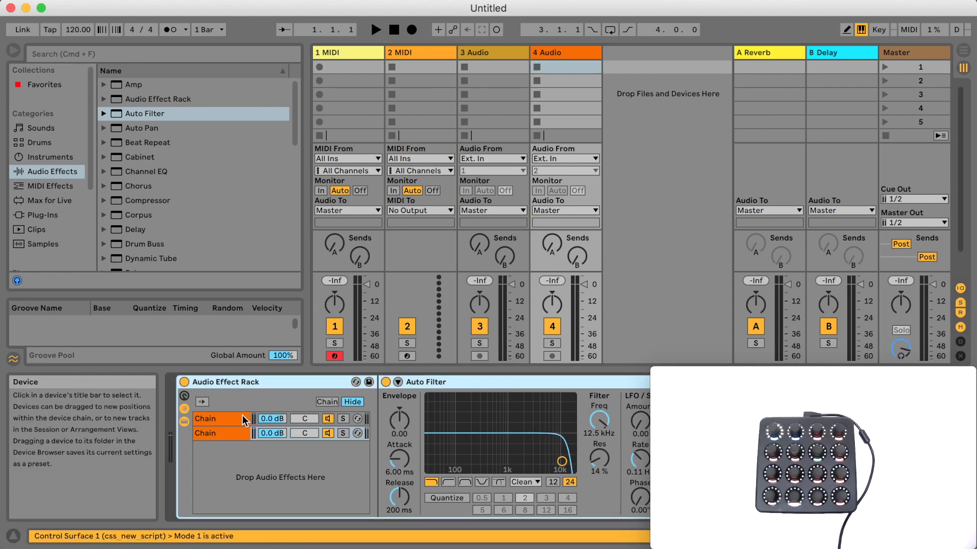
{"action": "left_click", "coordinate": [235, 434]}
{"action": "key", "text": "Up"}
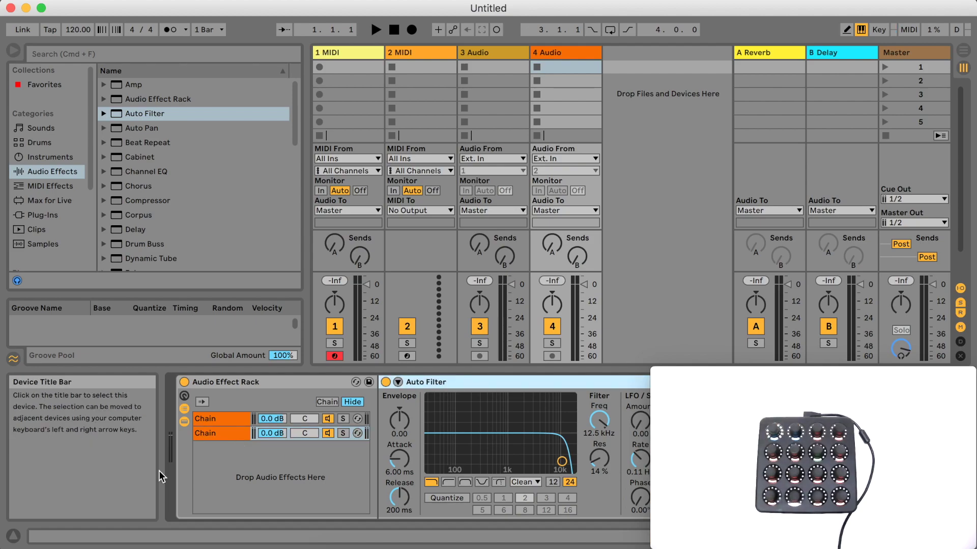
{"action": "left_click", "coordinate": [206, 438]}
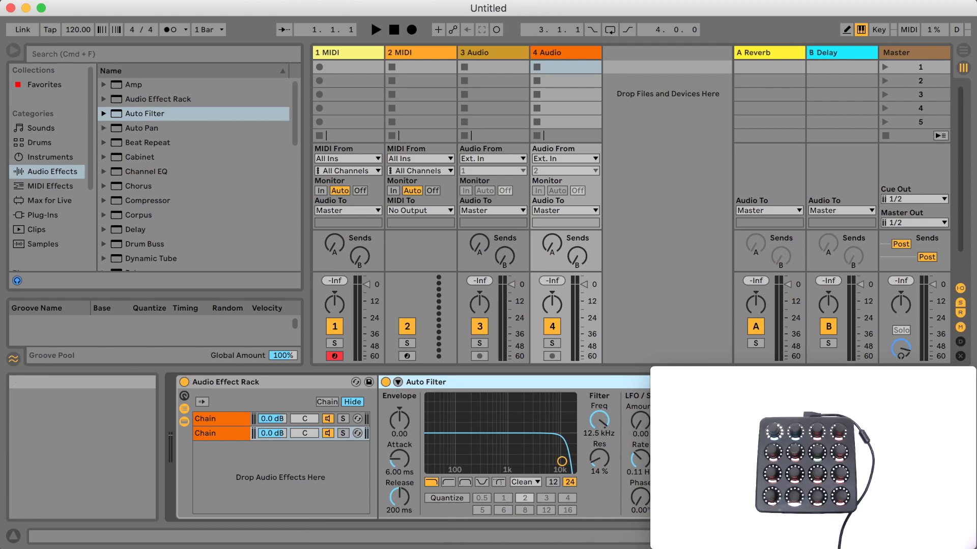
{"action": "key", "text": "super+Tab"}
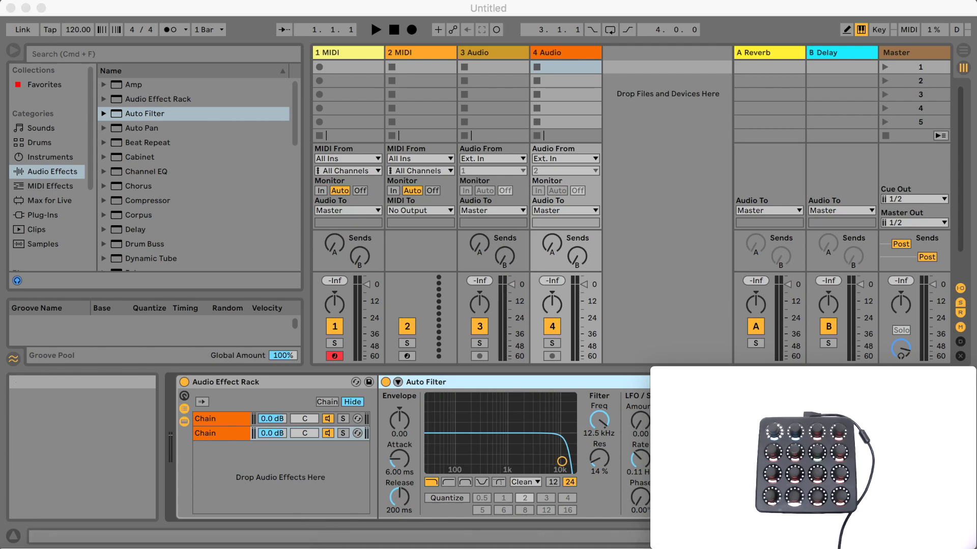
{"action": "left_click", "coordinate": [102, 517]}
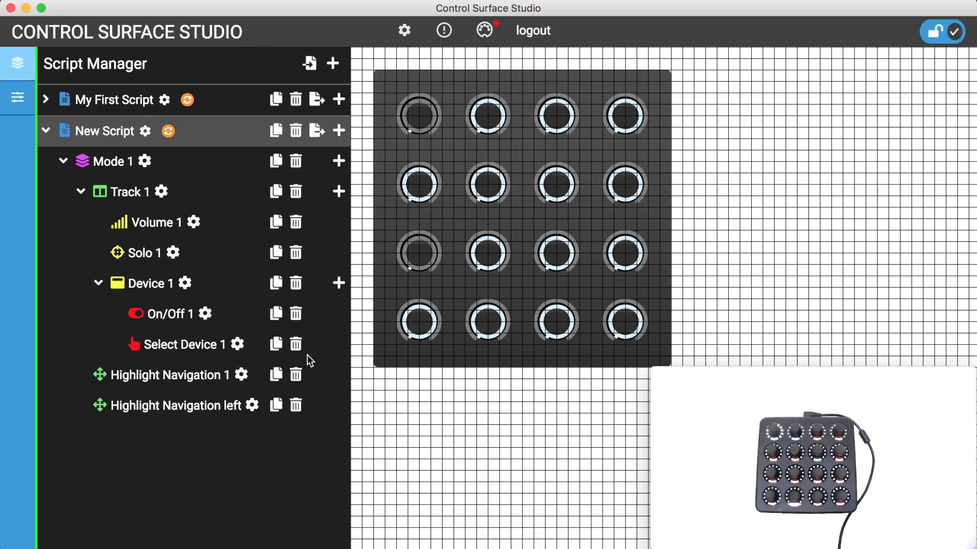
- Add Parameter Bank 1 under Device 1 with 4 parameters, creating Parameter 1–4
{"action": "left_click", "coordinate": [338, 284]}
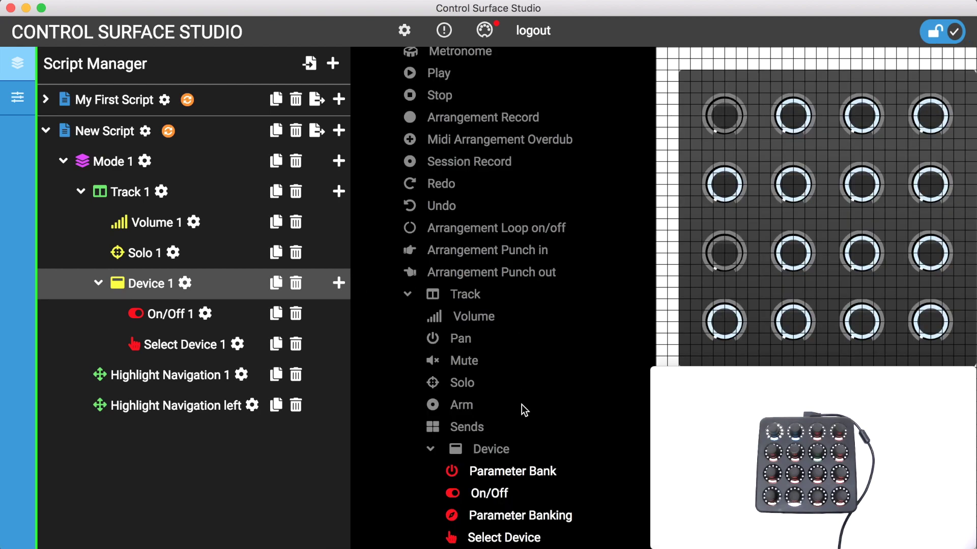
{"action": "left_click", "coordinate": [514, 472]}
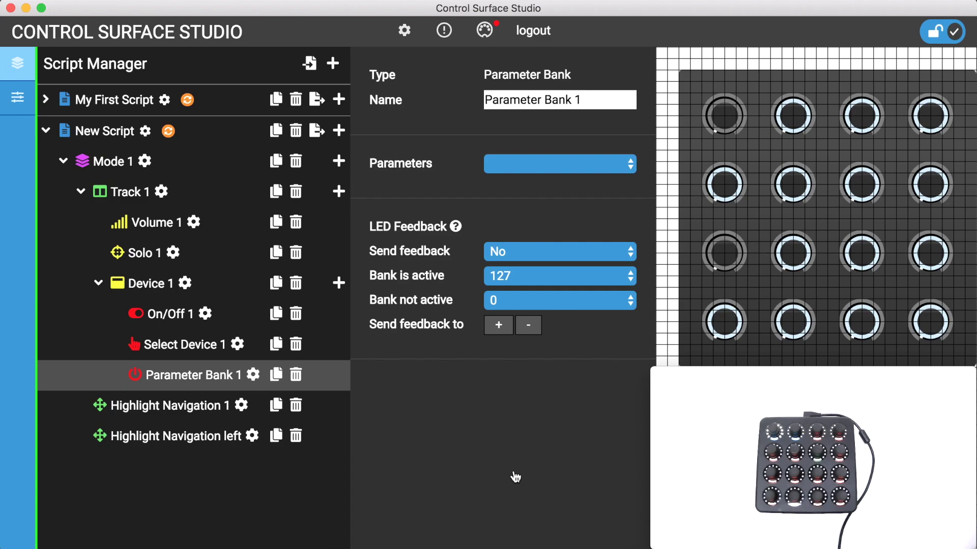
{"action": "left_click", "coordinate": [536, 164]}
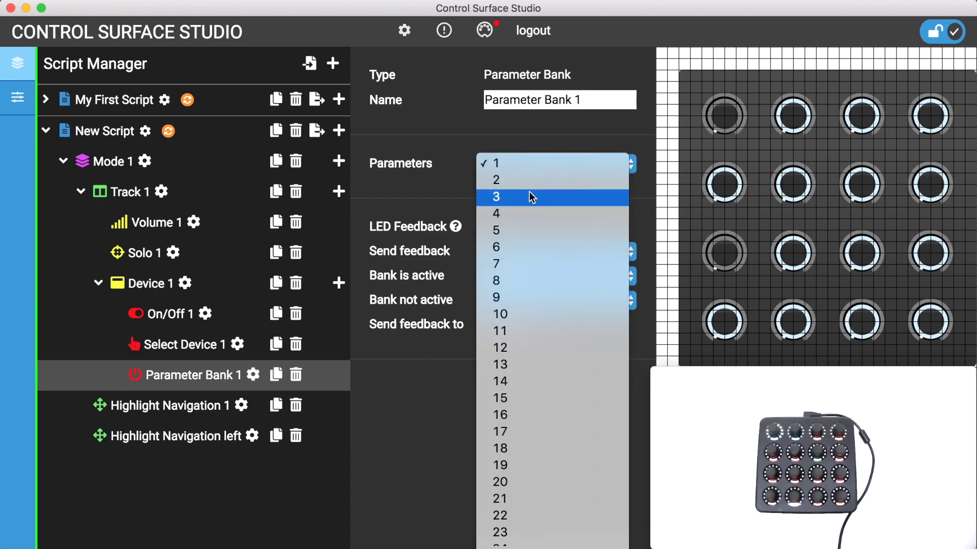
{"action": "left_click", "coordinate": [526, 215]}
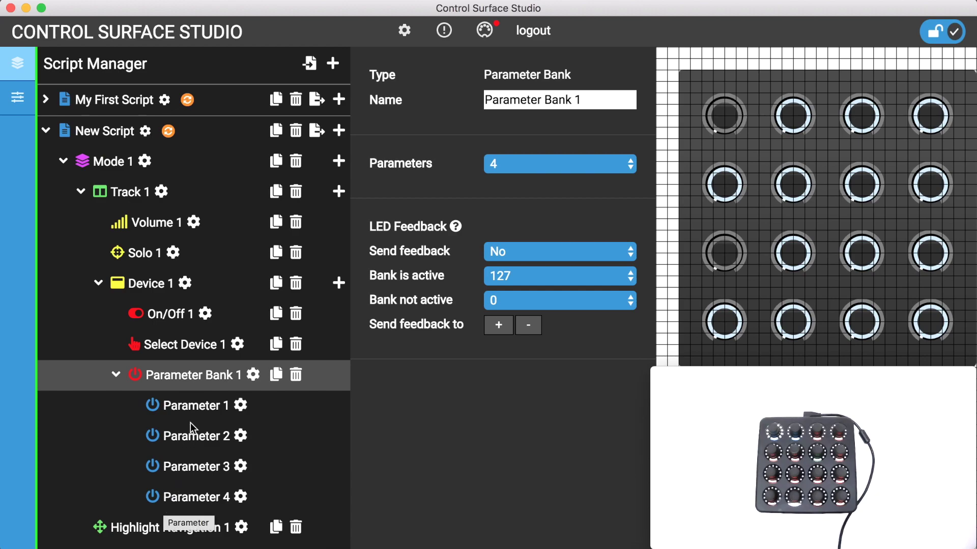
- Map Parameter 1 to Knob 5 and Parameter 2 to Knob 6
{"action": "left_click", "coordinate": [240, 411]}
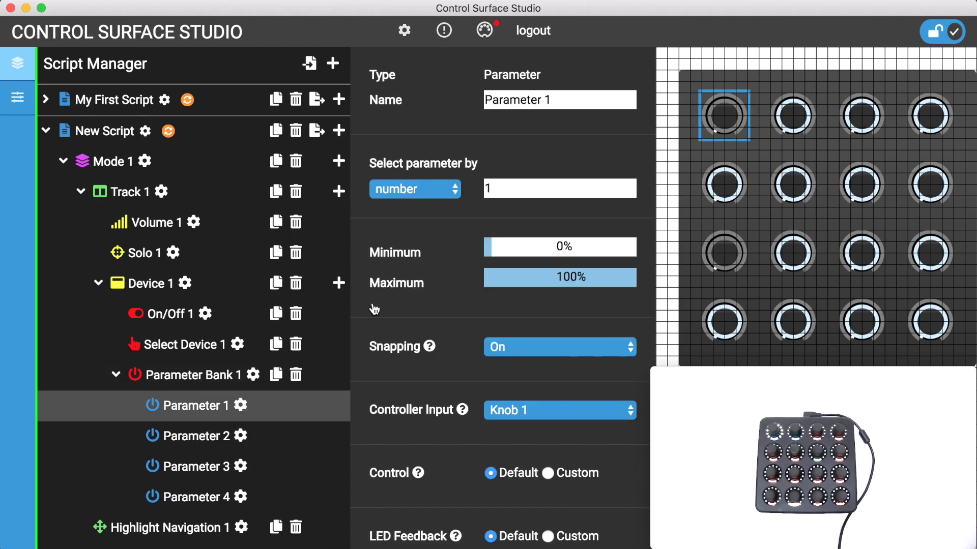
{"action": "key", "text": "Tab"}
{"action": "left_click", "coordinate": [241, 437]}
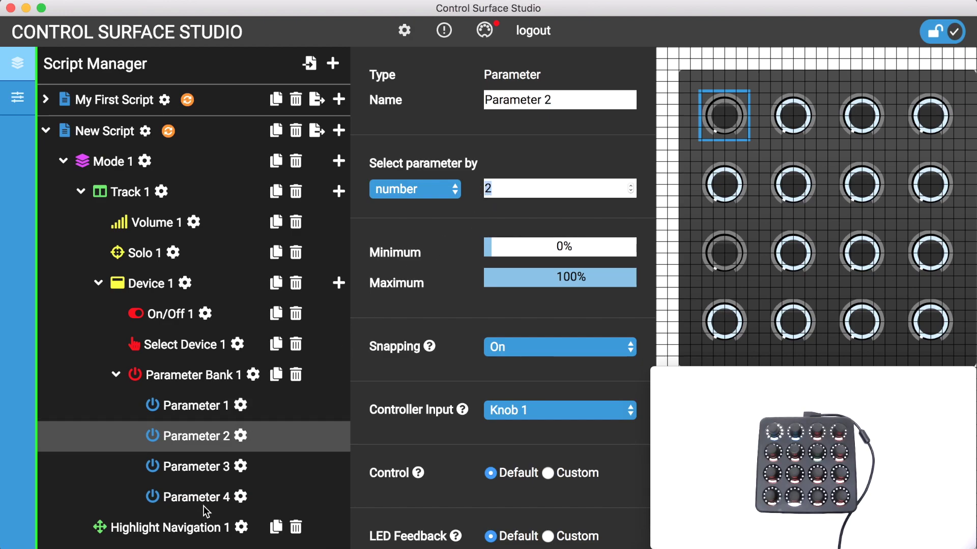
{"action": "left_click", "coordinate": [241, 467]}
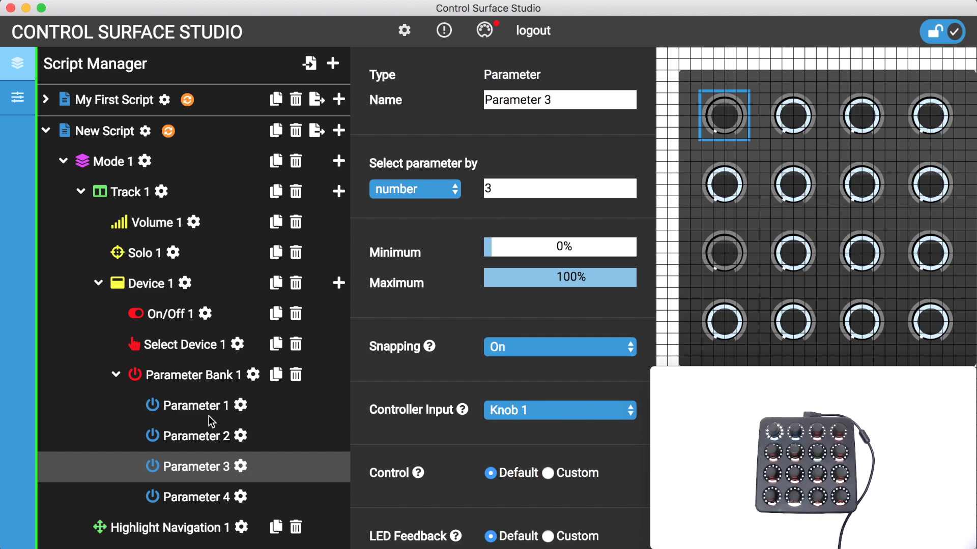
{"action": "left_click", "coordinate": [240, 405]}
{"action": "left_click", "coordinate": [240, 406]}
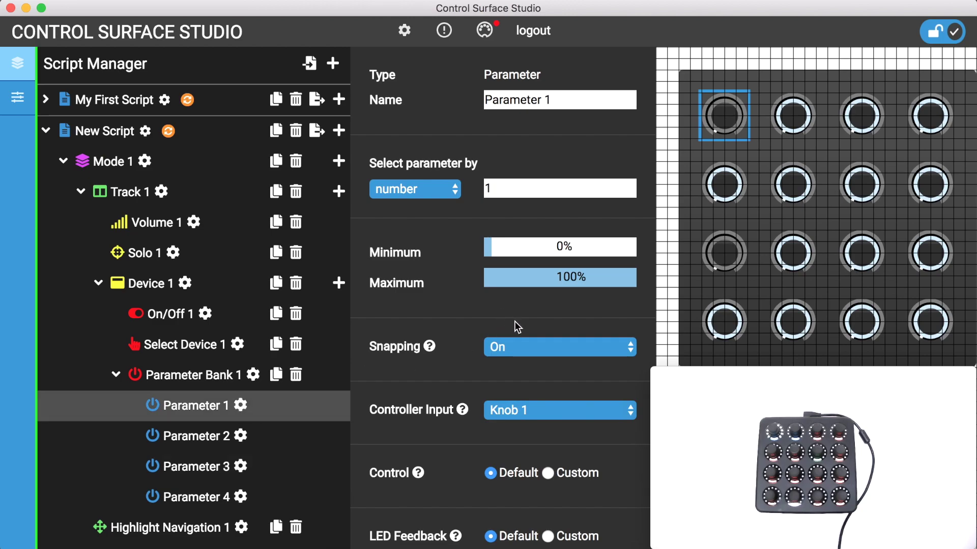
{"action": "left_click", "coordinate": [552, 413]}
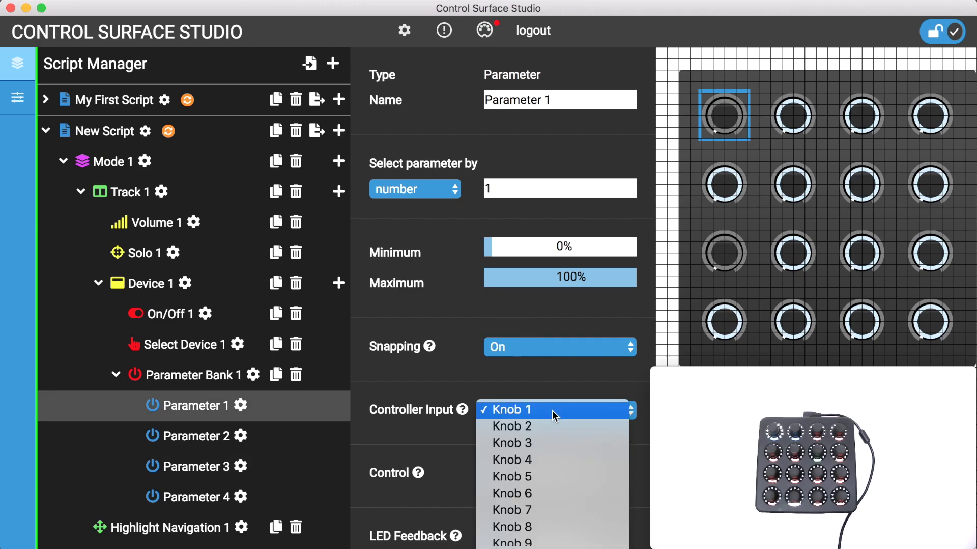
{"action": "left_click", "coordinate": [541, 477]}
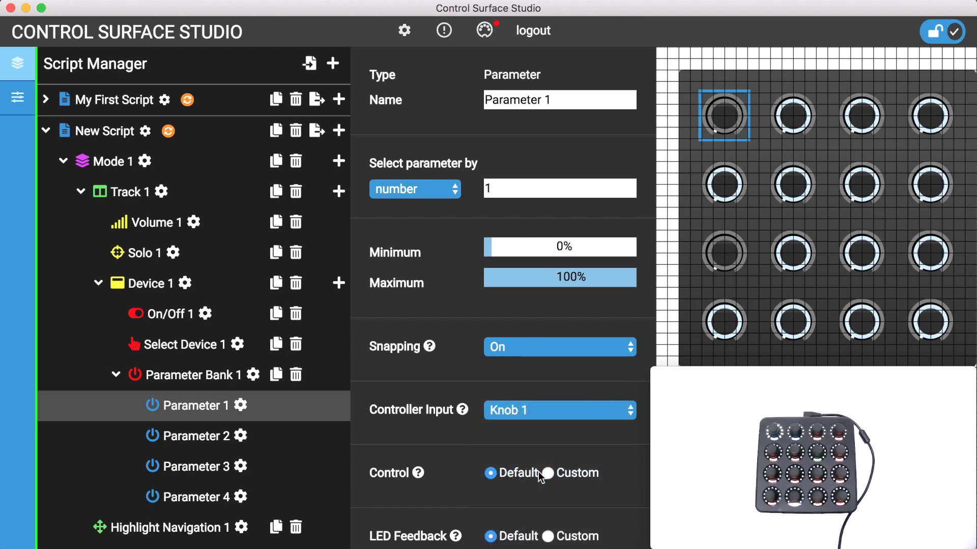
{"action": "left_click", "coordinate": [246, 435]}
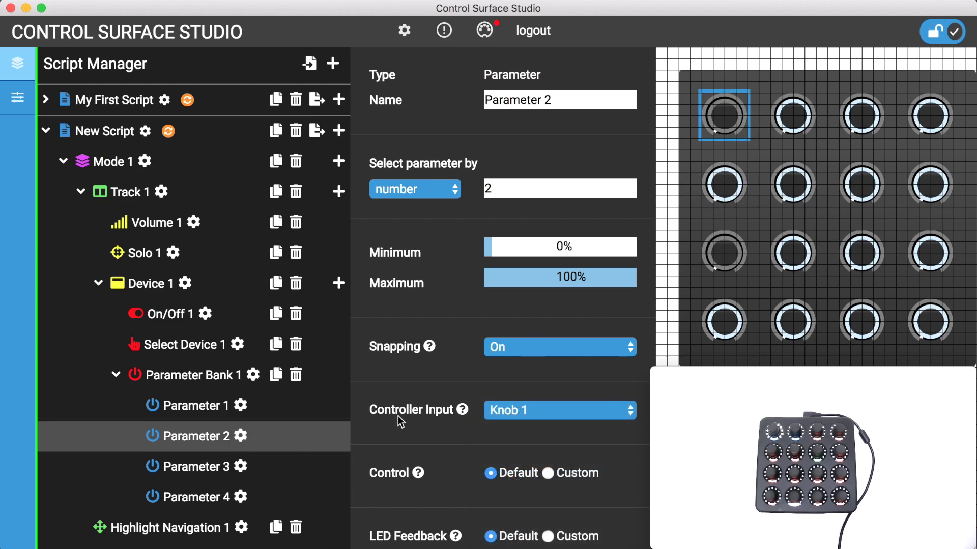
{"action": "left_click", "coordinate": [543, 411]}
{"action": "left_click", "coordinate": [544, 494]}
- Map Parameter 3 to Knob 7 and Parameter 4 to Knob 8
{"action": "left_click", "coordinate": [240, 467]}
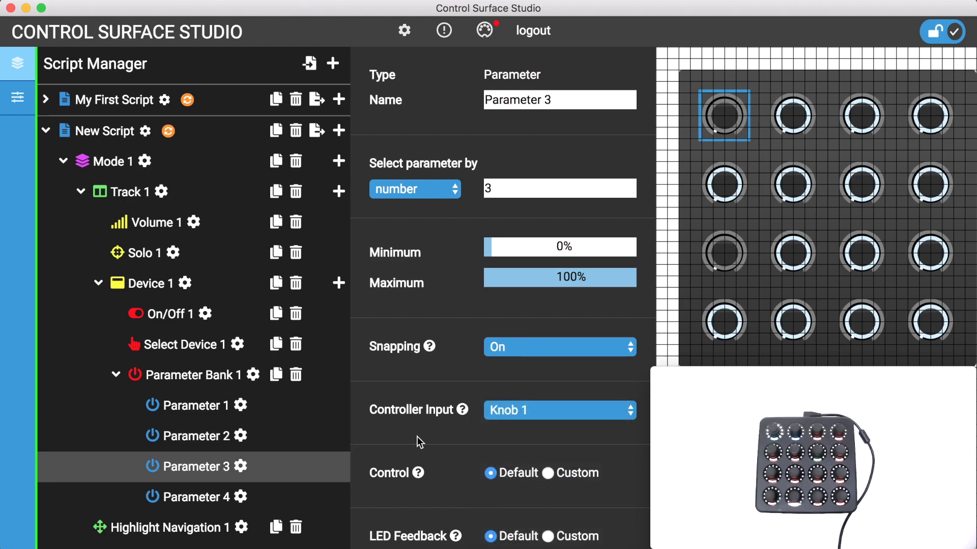
{"action": "left_click", "coordinate": [516, 414]}
{"action": "left_click", "coordinate": [524, 511]}
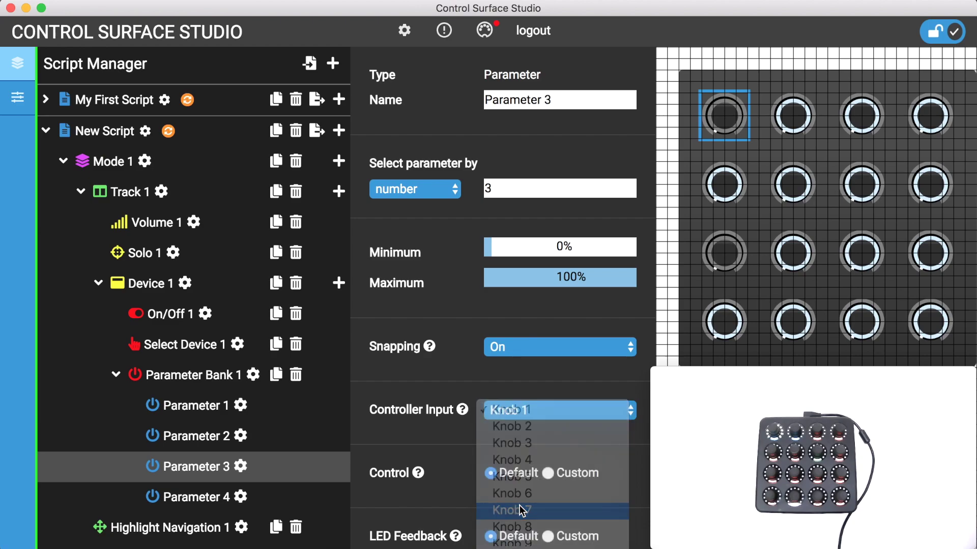
{"action": "left_click", "coordinate": [243, 497]}
{"action": "left_click", "coordinate": [527, 416]}
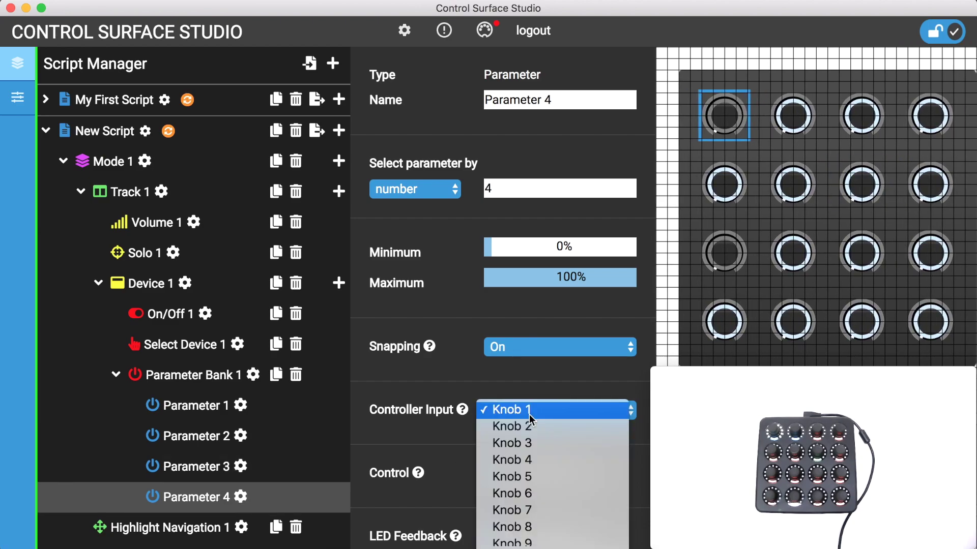
{"action": "left_click", "coordinate": [536, 523]}
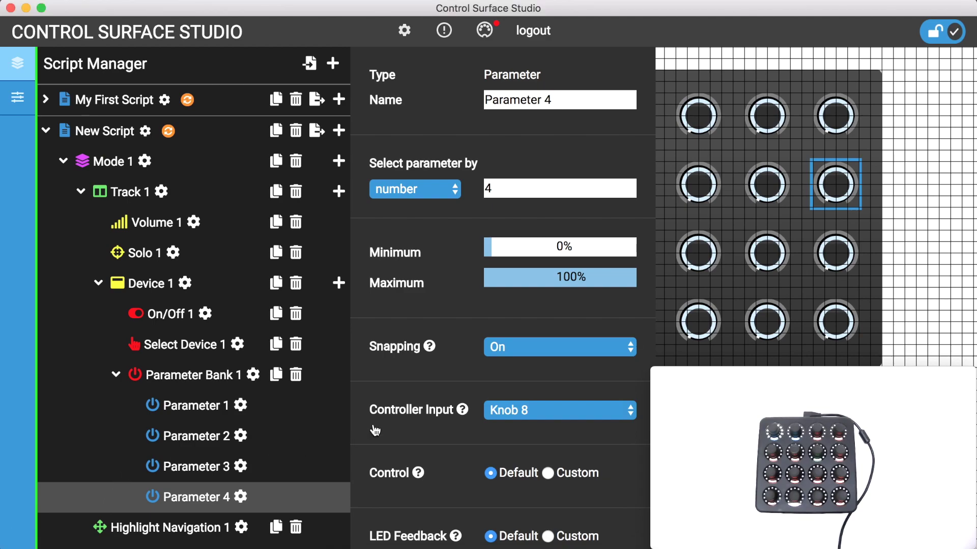
- Remove Device 1's chain targeting entry and reinstall New Script for Ableton Live
{"action": "left_click", "coordinate": [178, 286]}
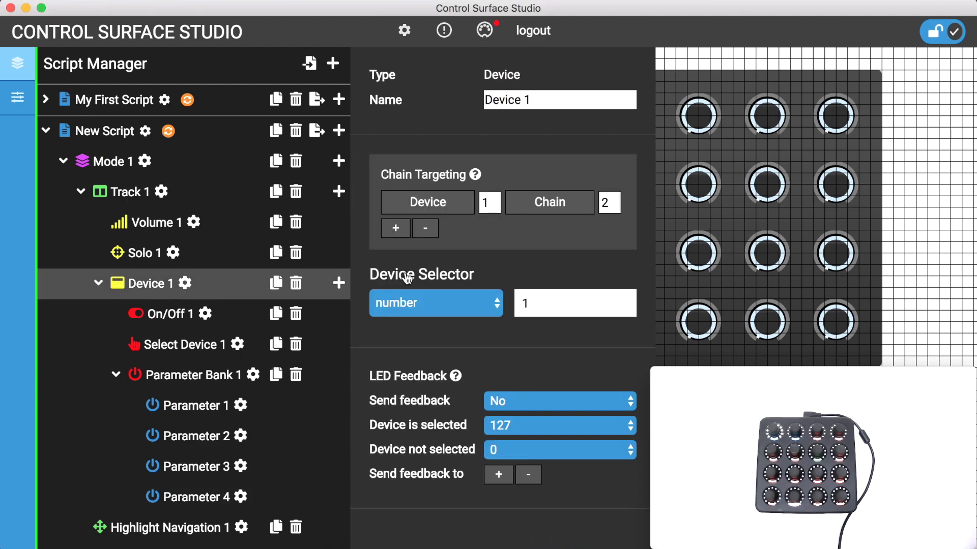
{"action": "left_click", "coordinate": [425, 229]}
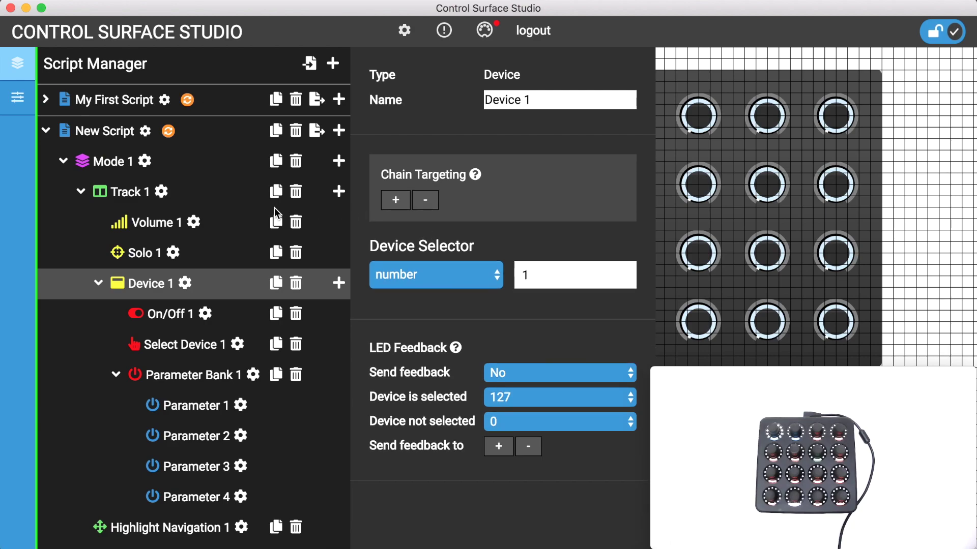
{"action": "left_click", "coordinate": [168, 131]}
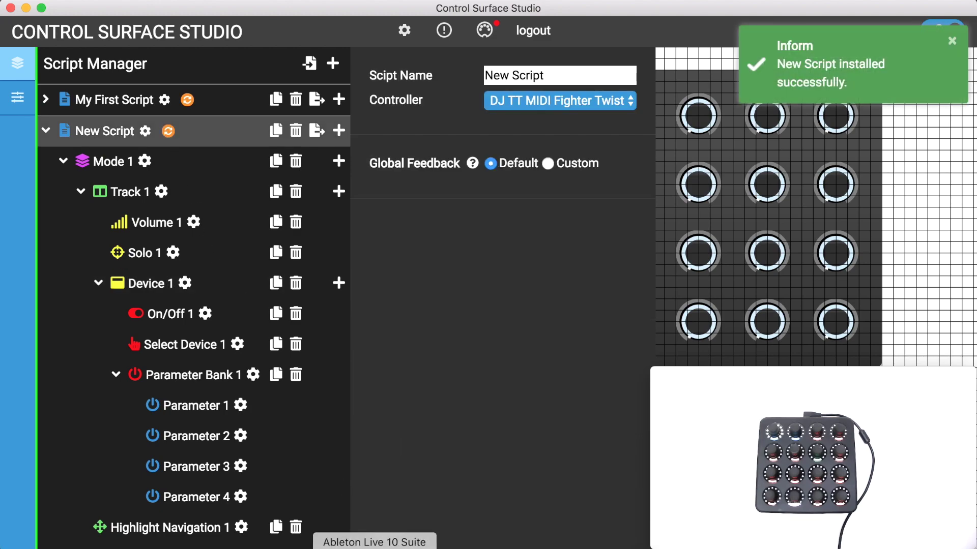
{"action": "left_click", "coordinate": [375, 547]}
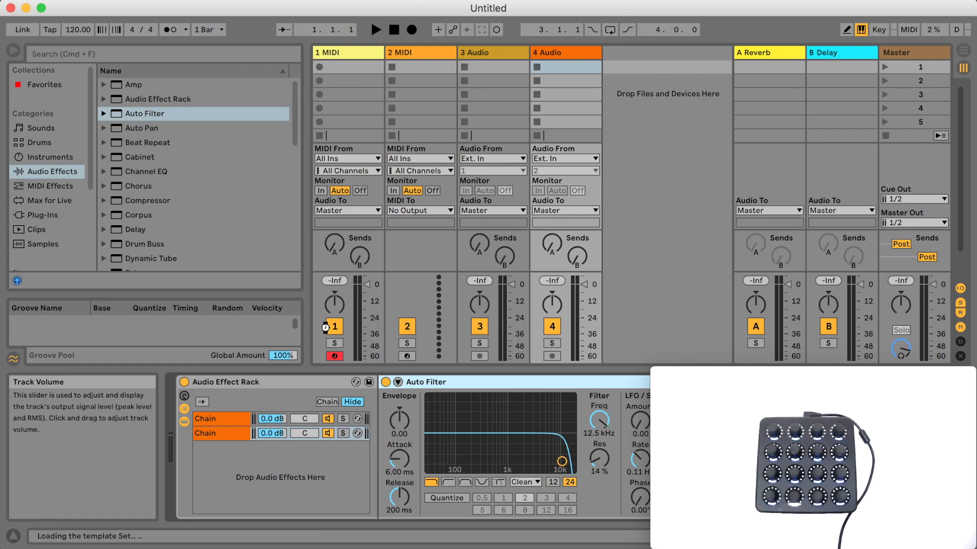
- Load Massive onto a new track, move it to position 4, and show its device parameters
{"action": "left_click", "coordinate": [184, 397]}
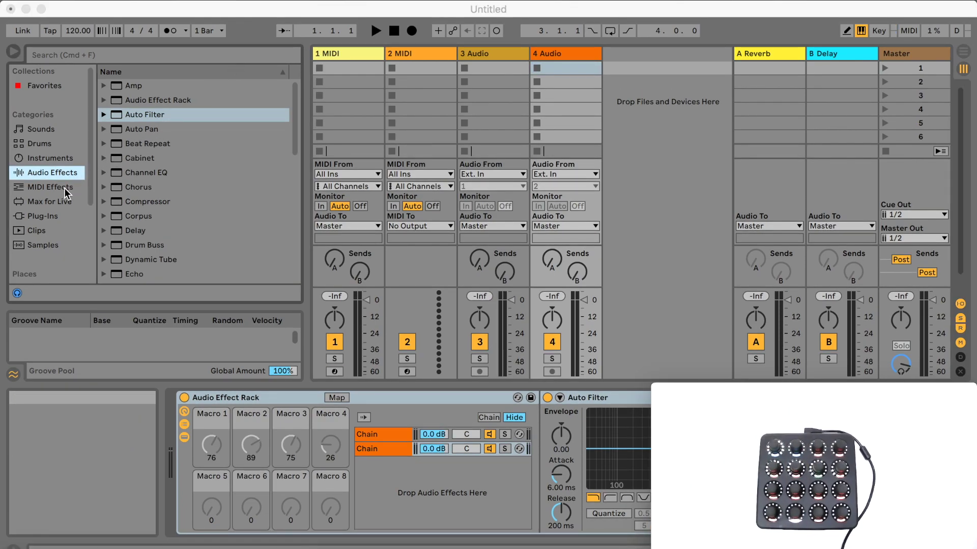
{"action": "left_click", "coordinate": [60, 216]}
{"action": "left_click", "coordinate": [60, 216]}
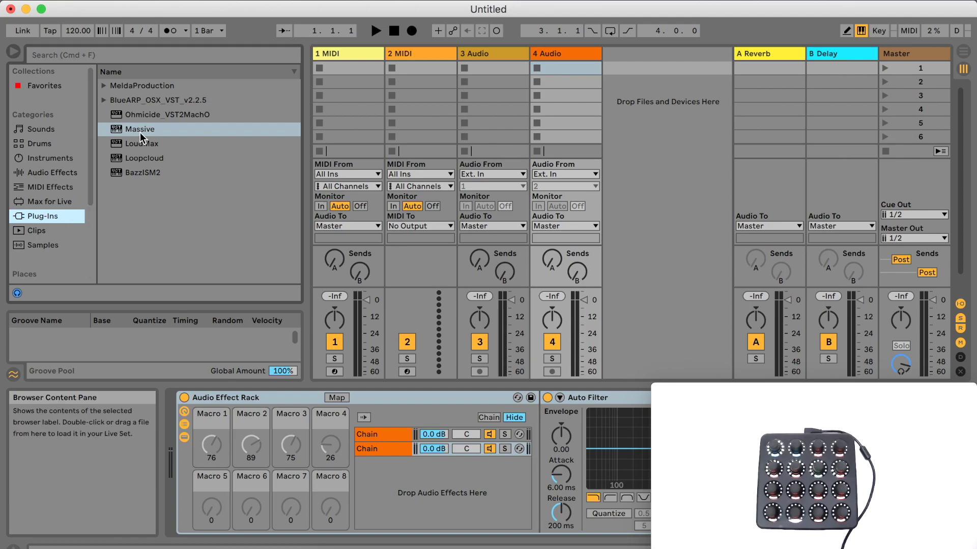
{"action": "left_click", "coordinate": [140, 133]}
{"action": "double_click", "coordinate": [140, 133]}
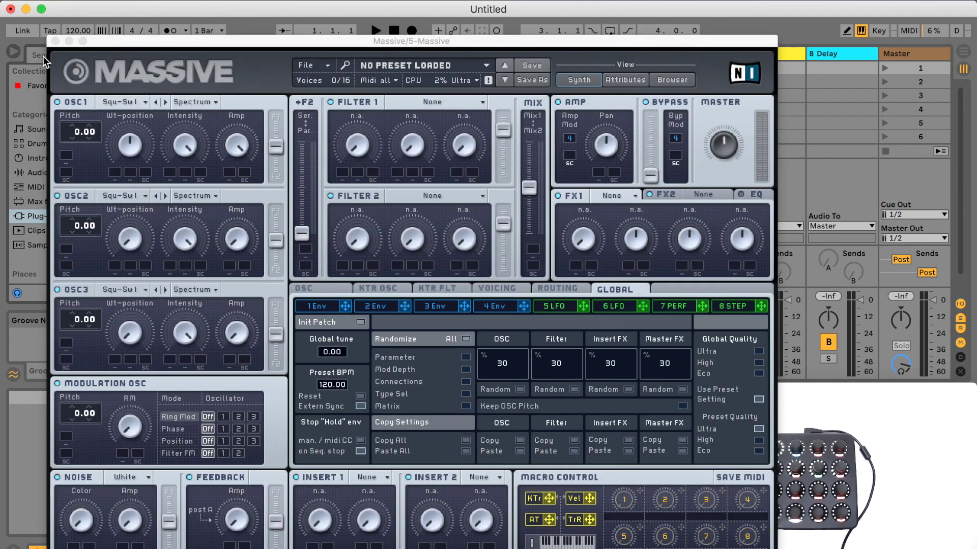
{"action": "left_click", "coordinate": [55, 42]}
{"action": "left_click_drag", "start_coordinate": [624, 54], "coordinate": [536, 57]}
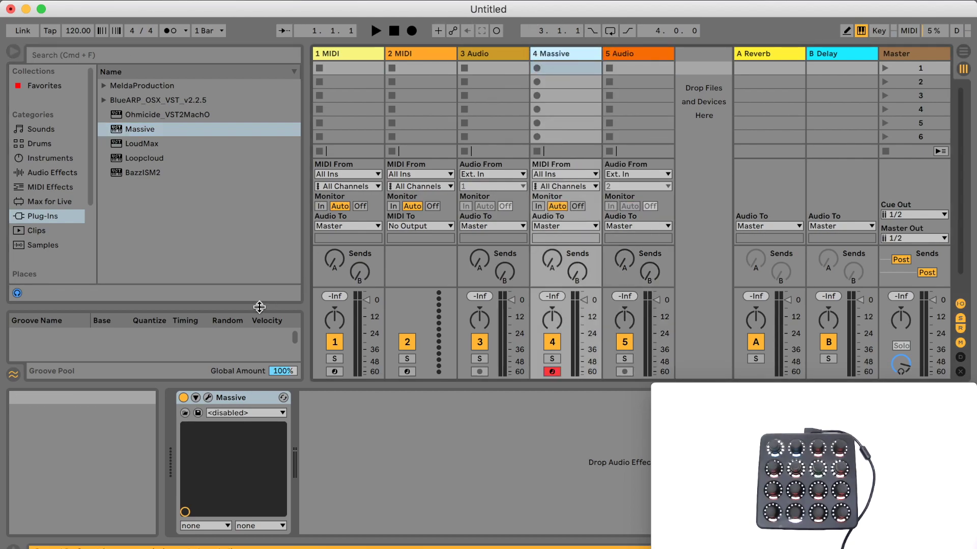
{"action": "left_click", "coordinate": [196, 397]}
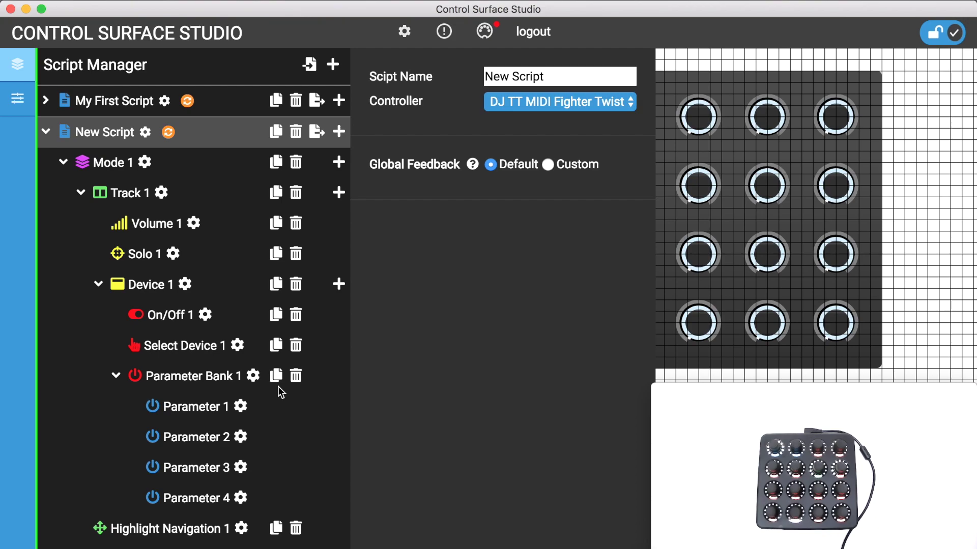
- Set Parameter Bank 1 to 16 parameters
{"action": "left_click", "coordinate": [257, 378]}
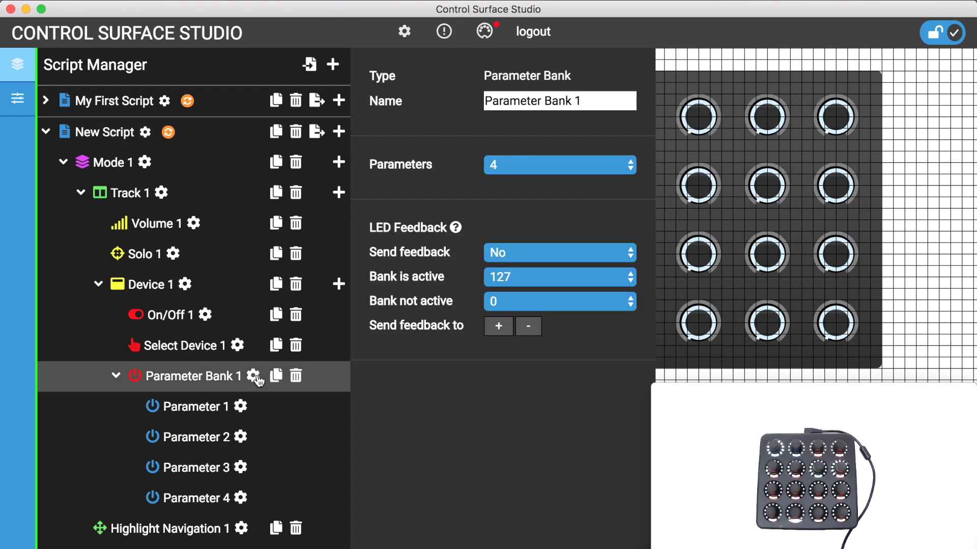
{"action": "left_click", "coordinate": [545, 170]}
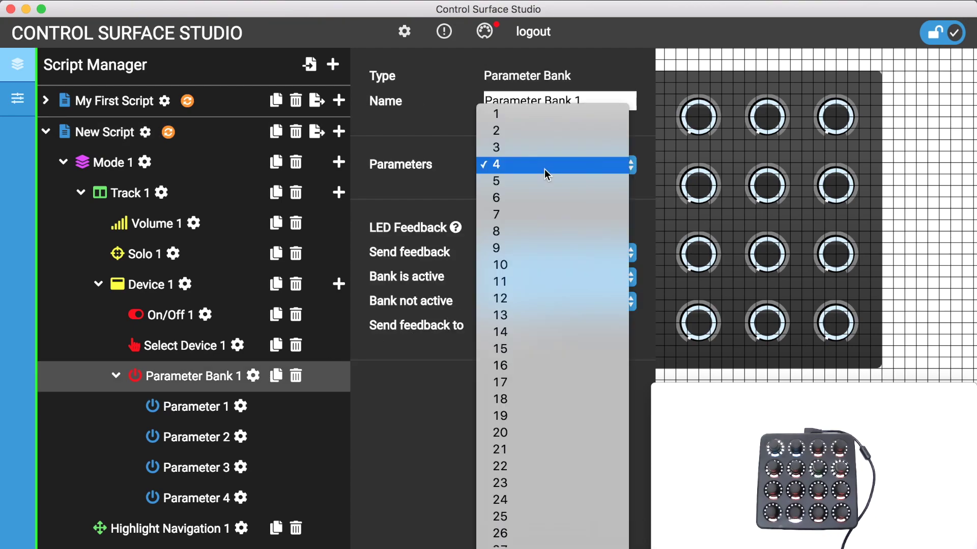
{"action": "left_click", "coordinate": [554, 365]}
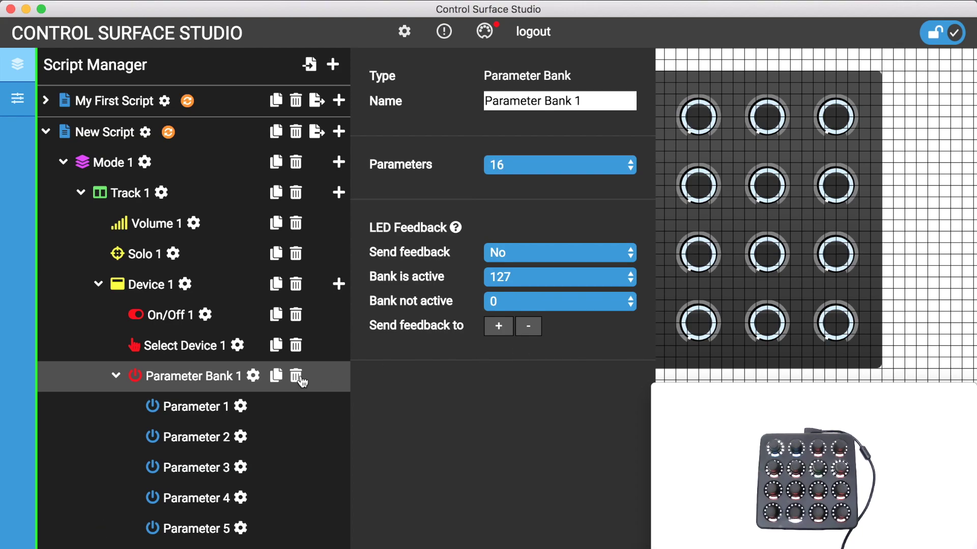
{"action": "scroll", "coordinate": [302, 382], "scroll_direction": "down", "scroll_amount": 3}
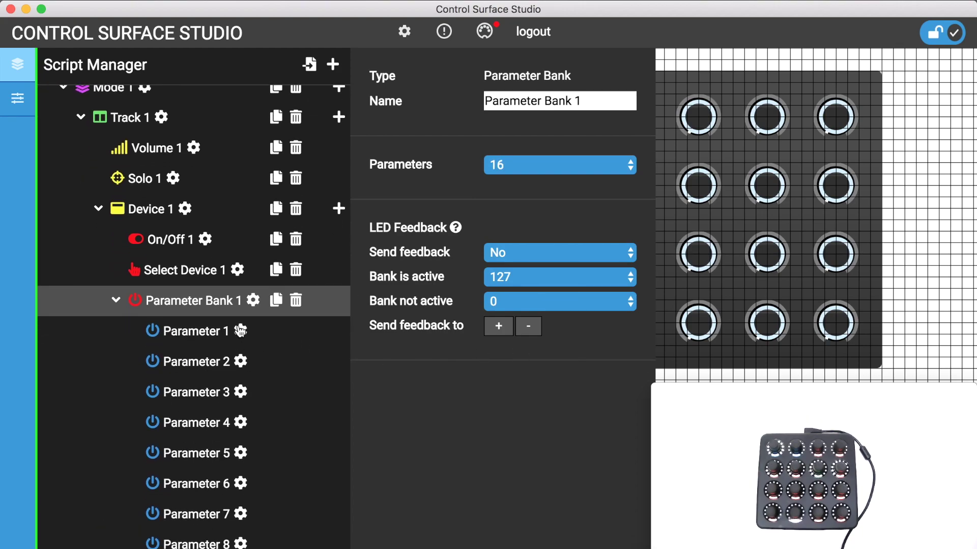
- Step through the bank's parameters and assign Parameter 16 to the bottom-right Knob 16
{"action": "left_click", "coordinate": [240, 332]}
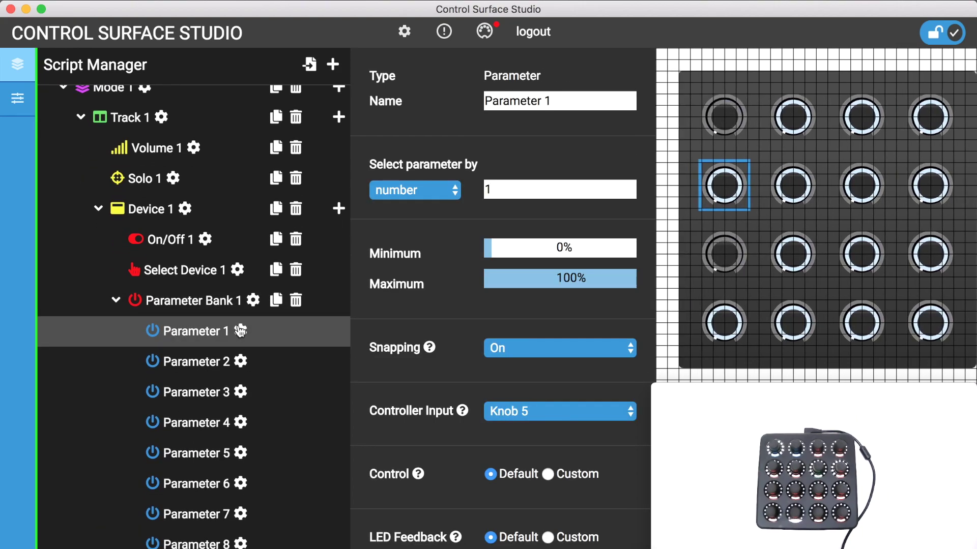
{"action": "key", "text": "Down"}
{"action": "key", "text": "Down"}
{"action": "key", "text": "Down"}
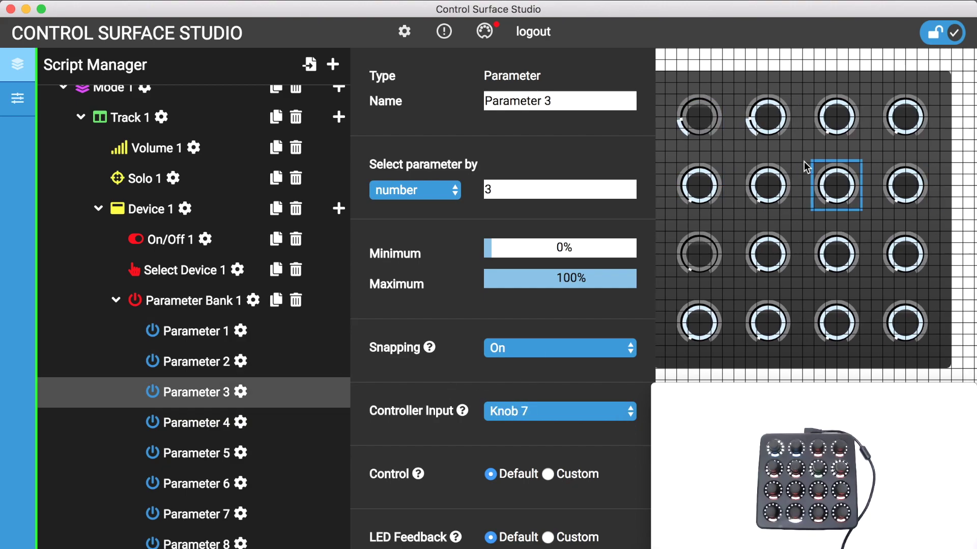
{"action": "key", "text": "Down"}
{"action": "key", "text": "Down"}
{"action": "key", "text": "Down"}
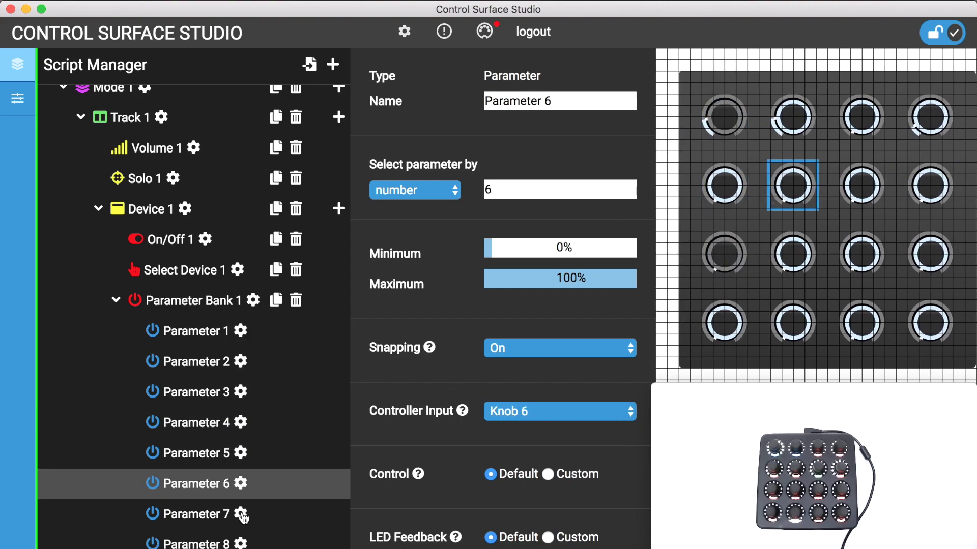
{"action": "key", "text": "Down"}
{"action": "key", "text": "Down"}
{"action": "key", "text": "Down"}
{"action": "key", "text": "Down"}
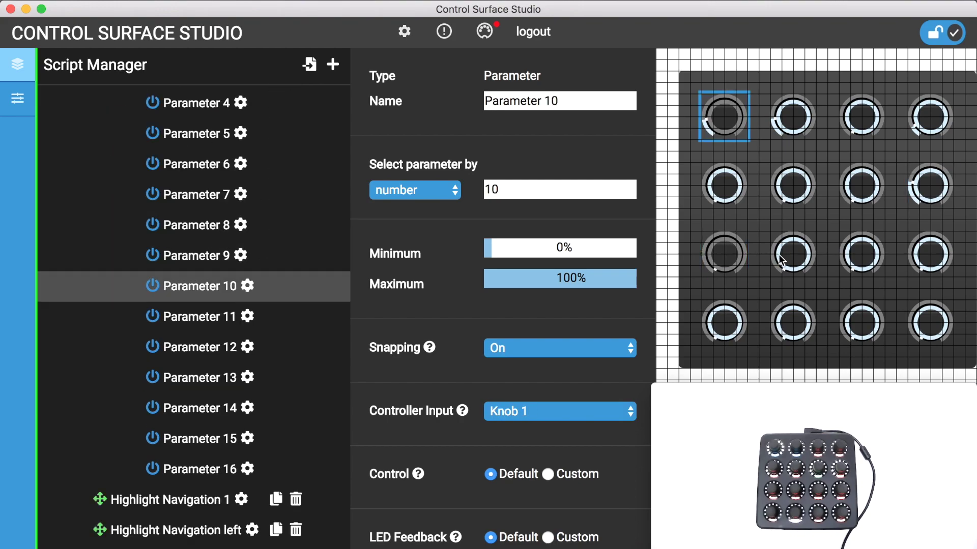
{"action": "key", "text": "Down"}
{"action": "key", "text": "Down"}
{"action": "key", "text": "Down"}
{"action": "key", "text": "Down"}
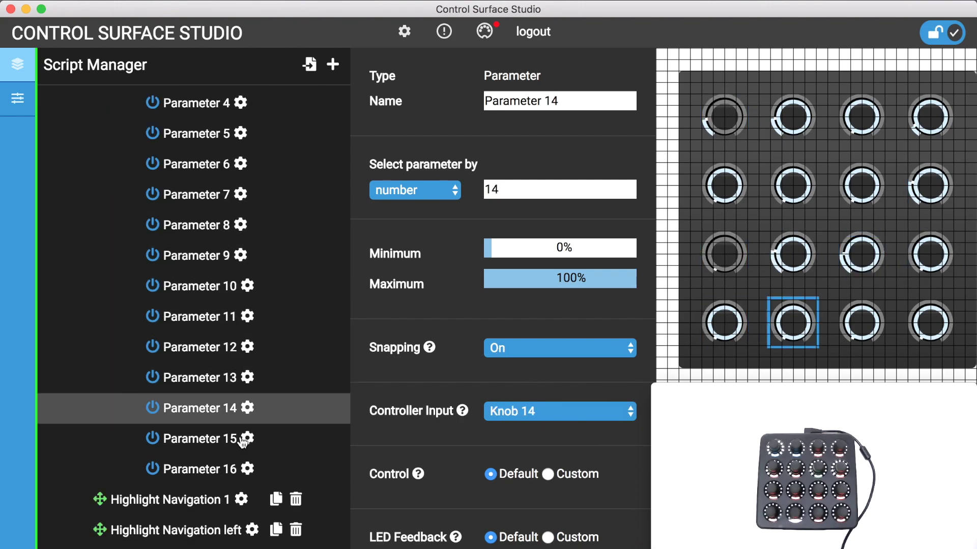
{"action": "left_click", "coordinate": [243, 468]}
{"action": "left_click", "coordinate": [911, 328]}
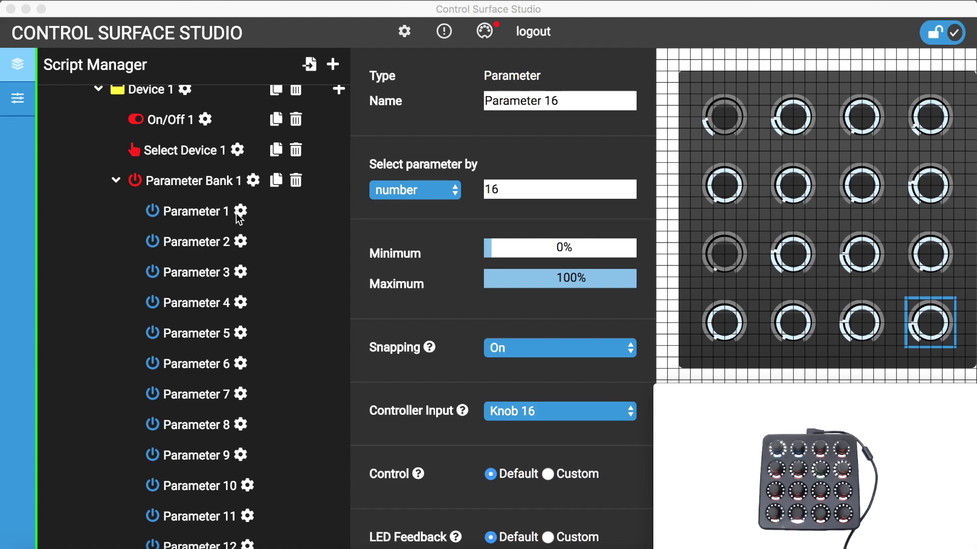
- Collapse Parameter Bank 1, duplicate it, and select the '1 copy' suffix of the new bank's name
{"action": "scroll", "coordinate": [239, 218], "scroll_direction": "down", "scroll_amount": 2}
{"action": "scroll", "coordinate": [239, 219], "scroll_direction": "down", "scroll_amount": 1}
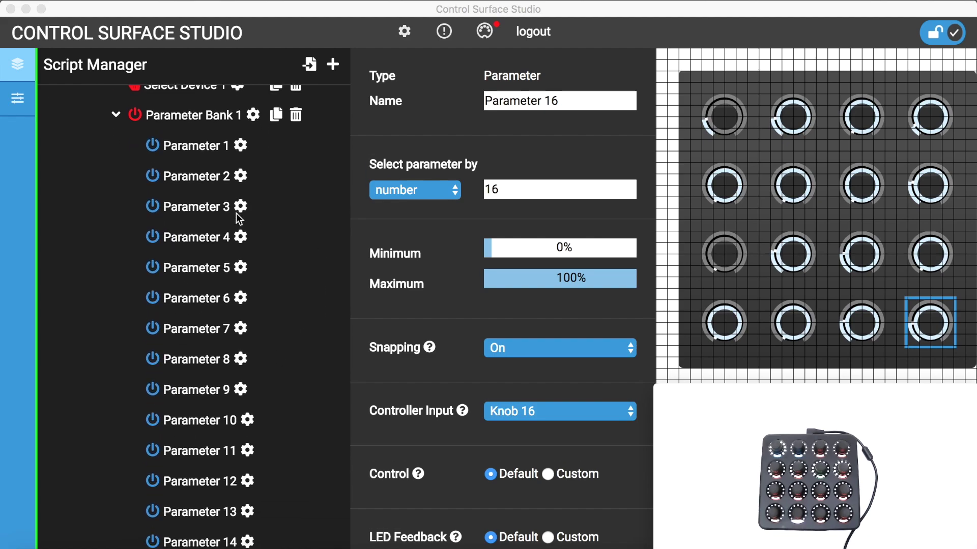
{"action": "scroll", "coordinate": [124, 137], "scroll_direction": "up", "scroll_amount": 2}
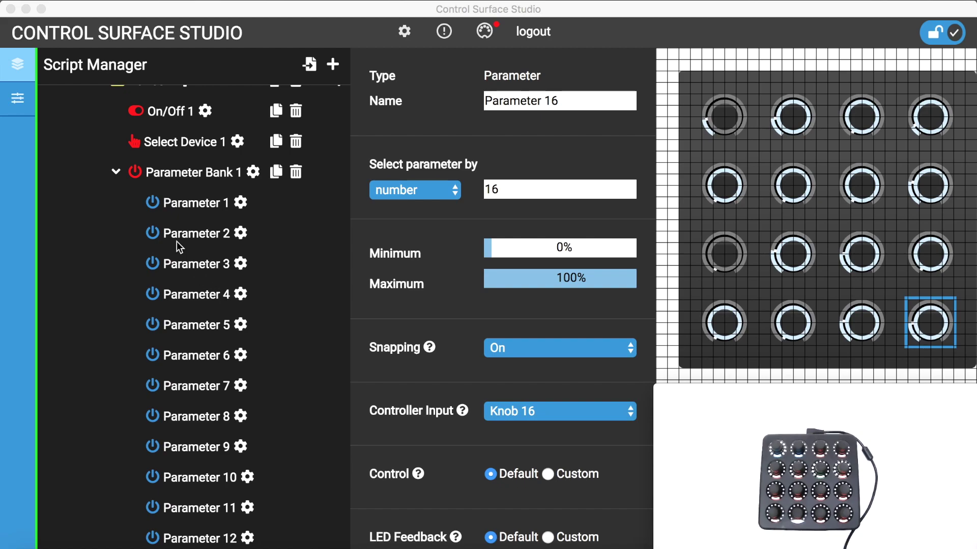
{"action": "left_click", "coordinate": [116, 175]}
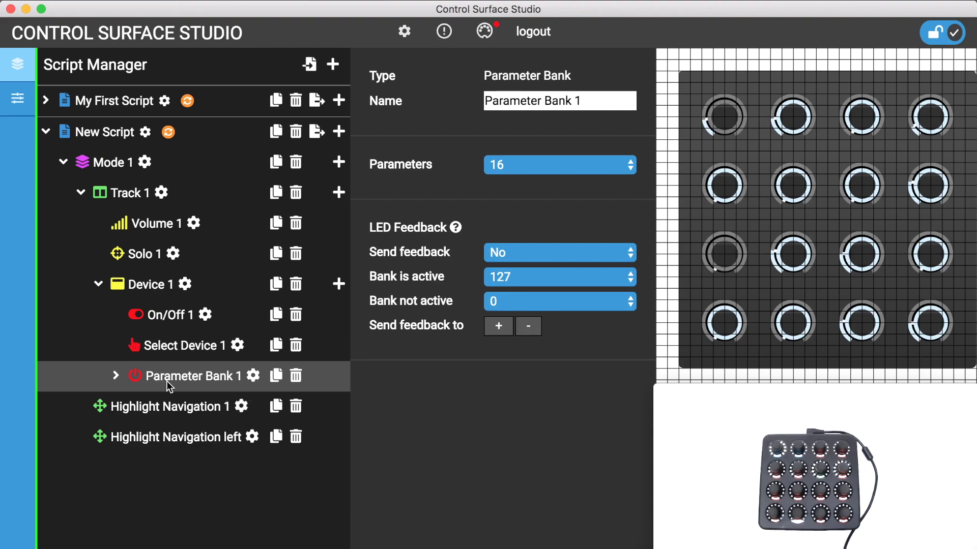
{"action": "left_click", "coordinate": [276, 377]}
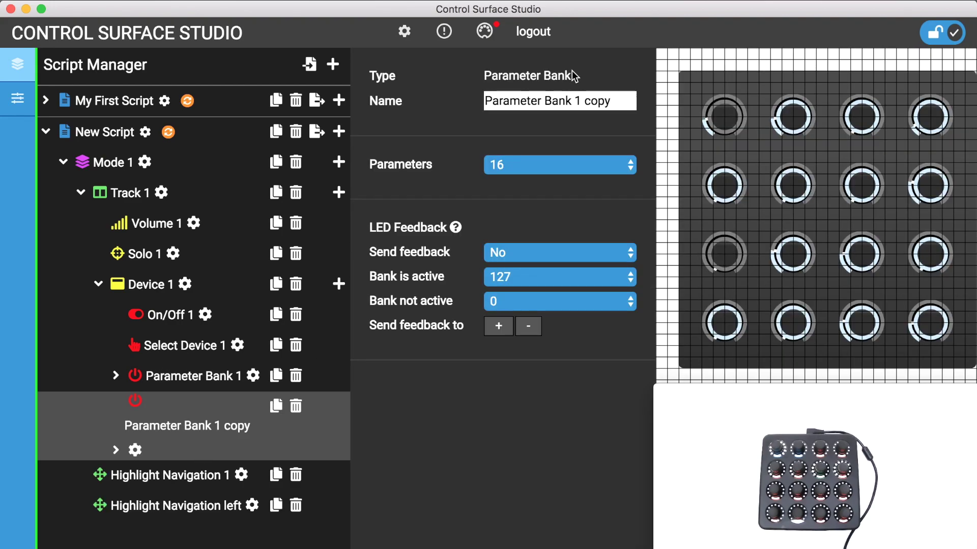
{"action": "left_click", "coordinate": [625, 102], "text": "shift"}
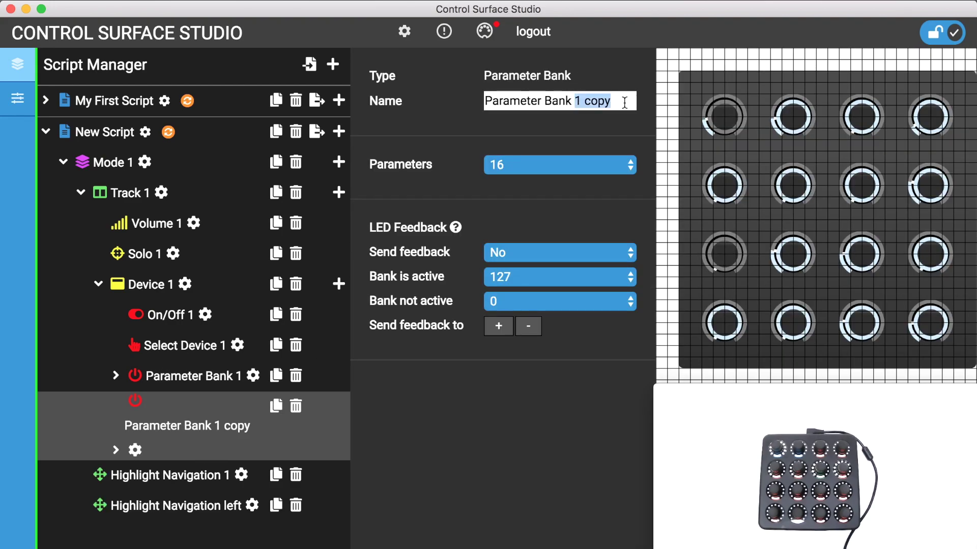
- Rename the copy to Parameter Bank 2 and expand its parameter list
{"action": "type", "text": "2"}
{"action": "left_click", "coordinate": [116, 407]}
{"action": "left_click", "coordinate": [116, 407]}
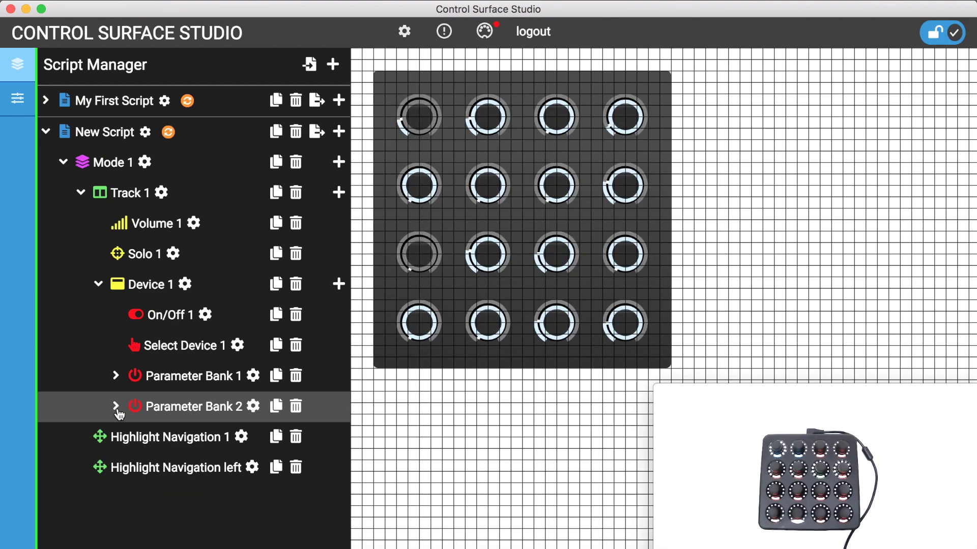
{"action": "left_click", "coordinate": [116, 409]}
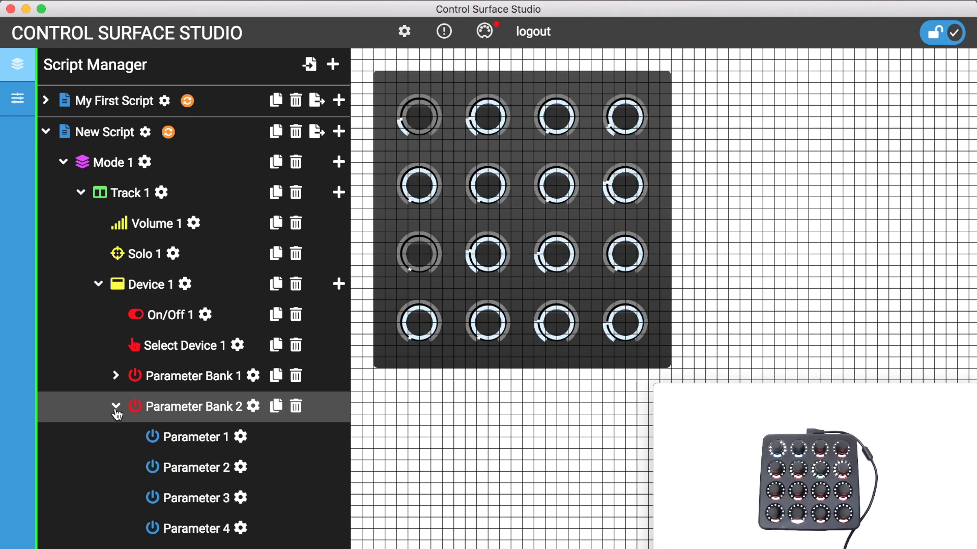
- Renumber Parameters 1–10 of the second bank to parameter numbers 17–26
{"action": "left_click", "coordinate": [241, 438]}
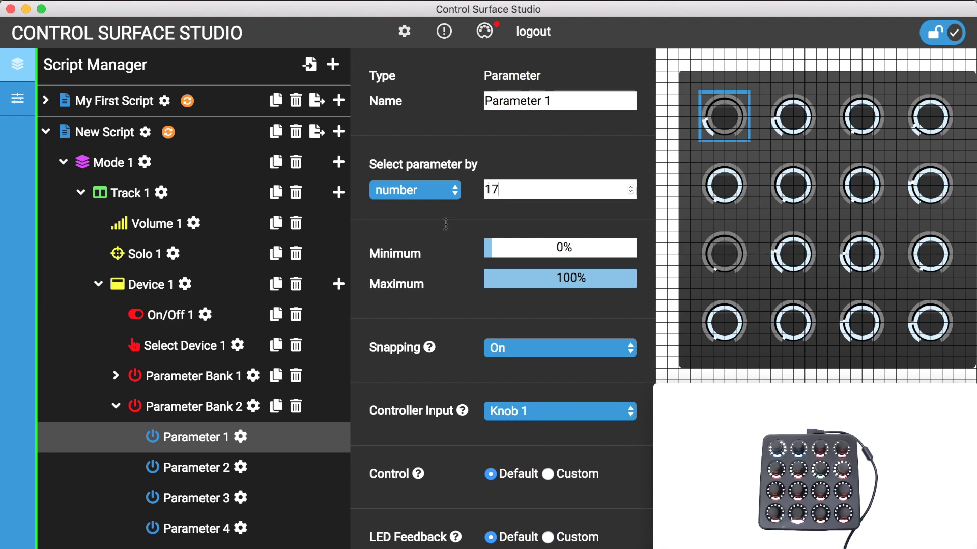
{"action": "left_click", "coordinate": [228, 469]}
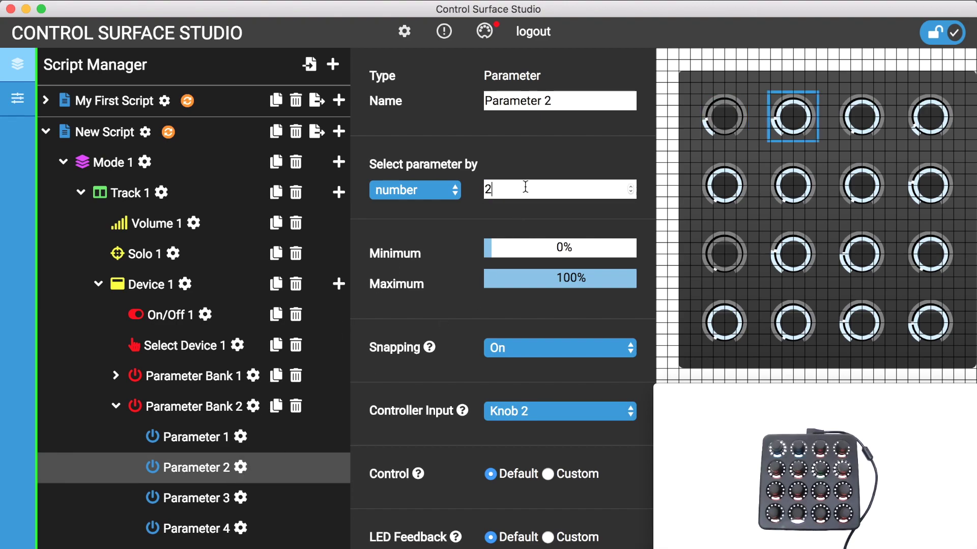
{"action": "left_click_drag", "start_coordinate": [497, 189], "coordinate": [465, 192]}
{"action": "left_click", "coordinate": [229, 498]}
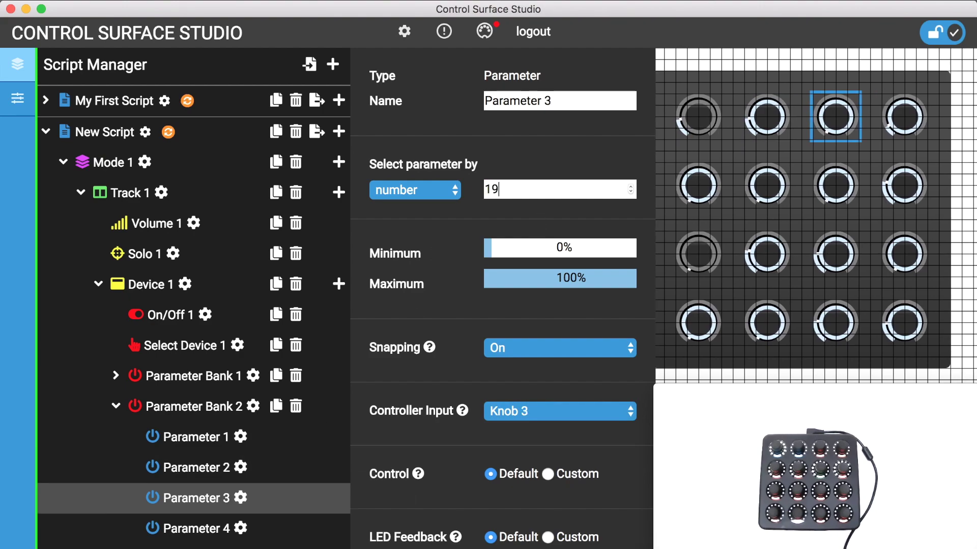
{"action": "left_click", "coordinate": [235, 528]}
{"action": "left_click", "coordinate": [305, 547]}
{"action": "scroll", "coordinate": [247, 506], "scroll_direction": "down", "scroll_amount": 6}
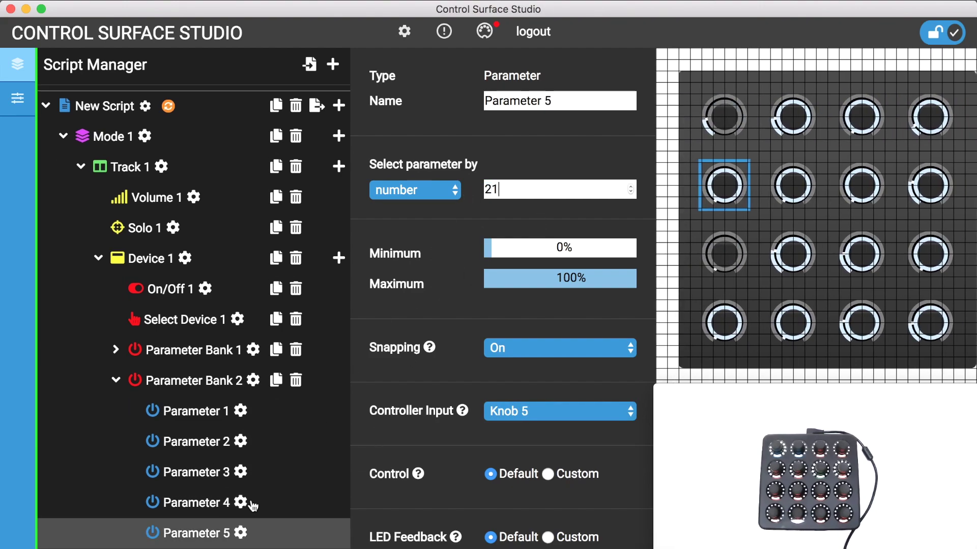
{"action": "left_click", "coordinate": [203, 280]}
{"action": "left_click", "coordinate": [243, 313]}
{"action": "left_click", "coordinate": [240, 342]}
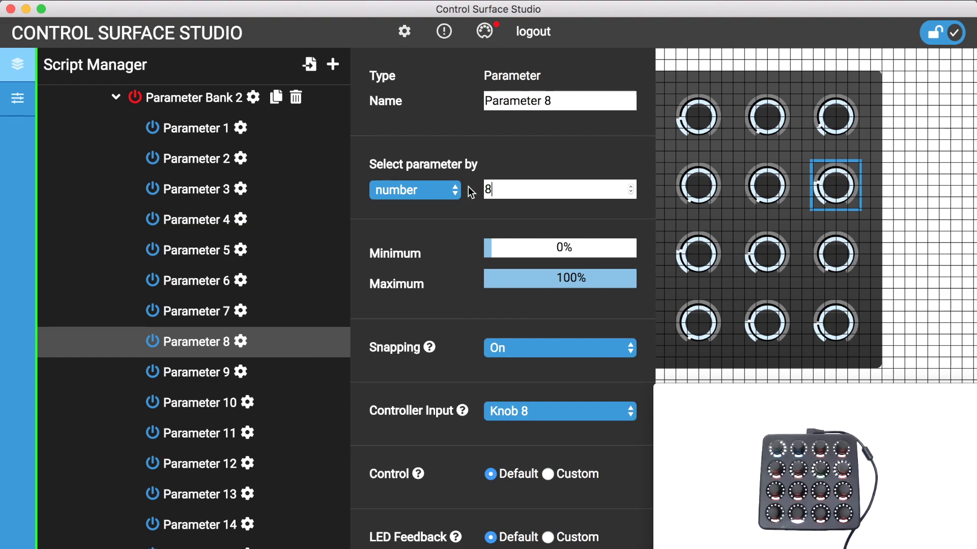
{"action": "left_click", "coordinate": [243, 379]}
{"action": "left_click", "coordinate": [244, 405]}
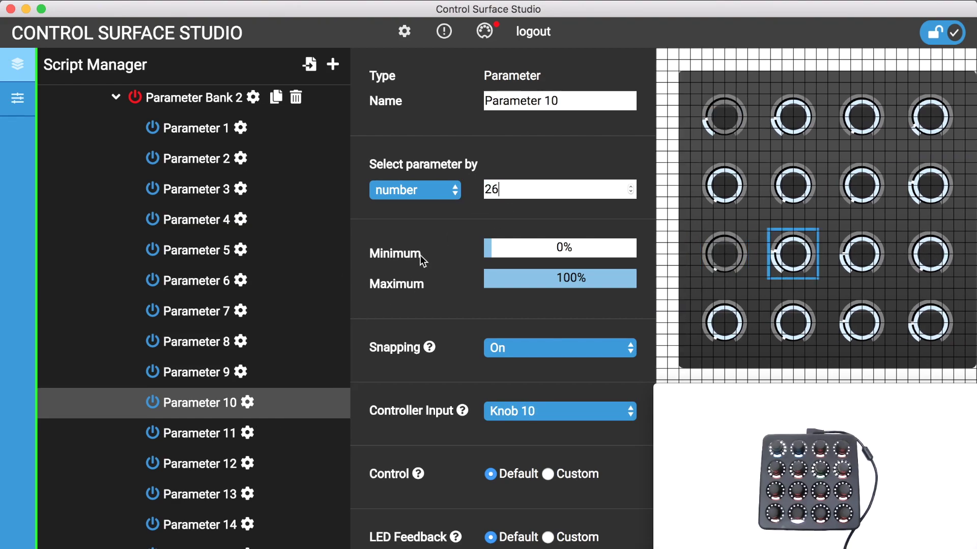
- Renumber Parameters 11–16 to 27–32, including 29, 30 and 31, then collapse the bank
{"action": "key", "text": "Down"}
{"action": "key", "text": "Up"}
{"action": "key", "text": "BackSpace"}
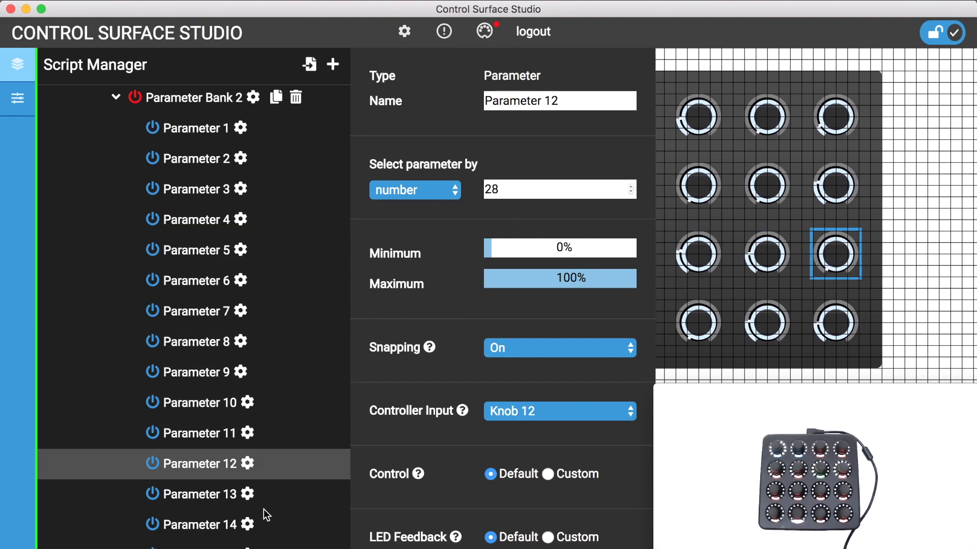
{"action": "left_click", "coordinate": [262, 501]}
{"action": "type", "text": "29"}
{"action": "left_click", "coordinate": [253, 528]}
{"action": "type", "text": "30"}
{"action": "scroll", "coordinate": [265, 443], "scroll_direction": "down", "scroll_amount": 2}
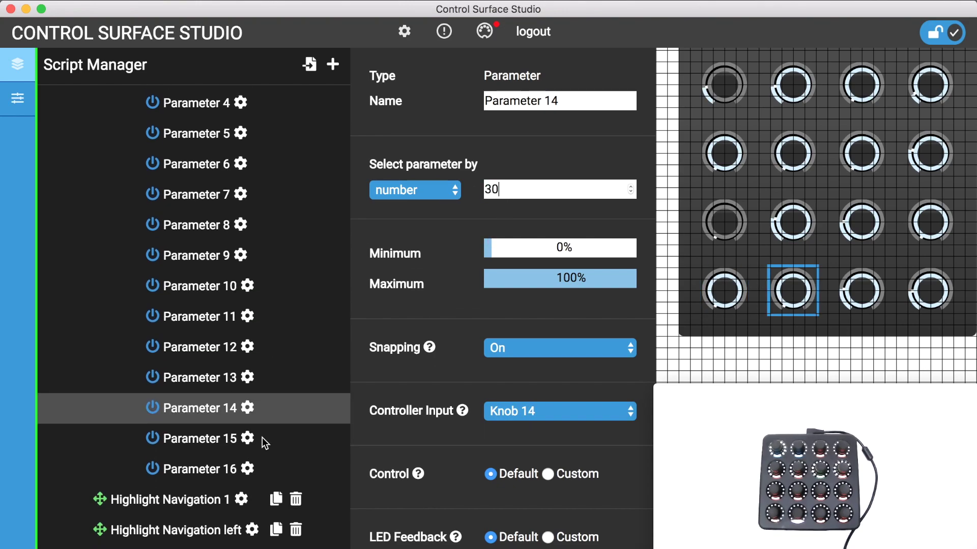
{"action": "left_click", "coordinate": [266, 443]}
{"action": "type", "text": "31"}
{"action": "left_click", "coordinate": [252, 471]}
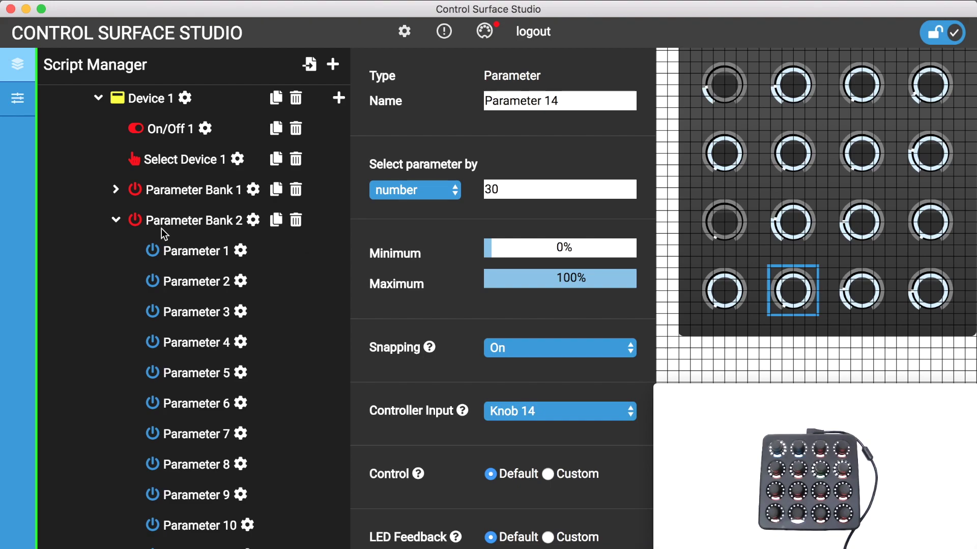
{"action": "left_click", "coordinate": [116, 222]}
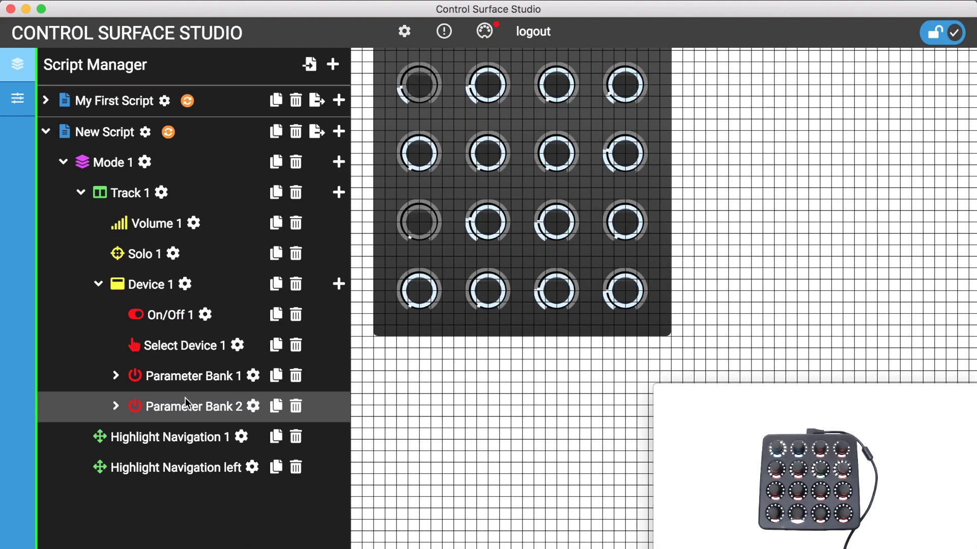
- Add a Parameter Banking control to Device 1 with bank number 2 on Button 6
{"action": "left_click", "coordinate": [338, 284]}
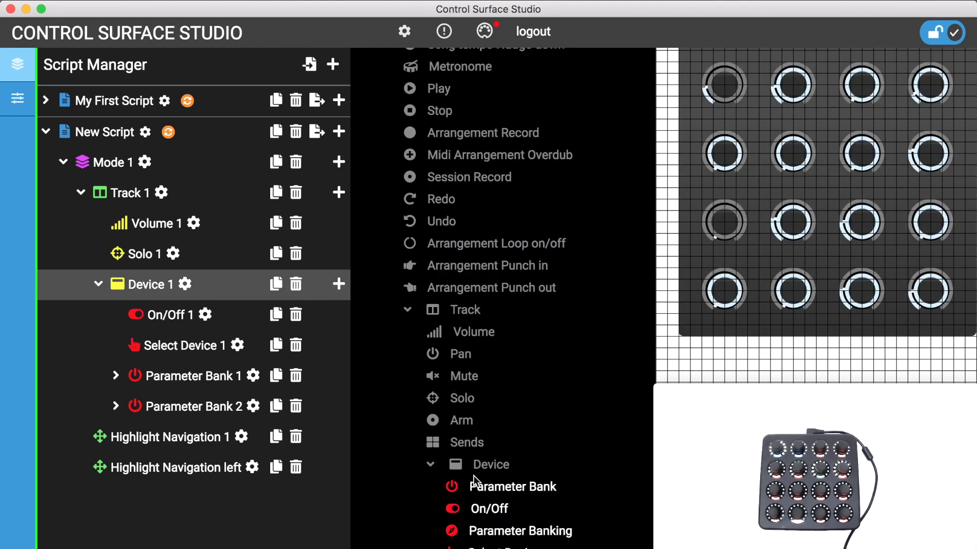
{"action": "left_click", "coordinate": [498, 534]}
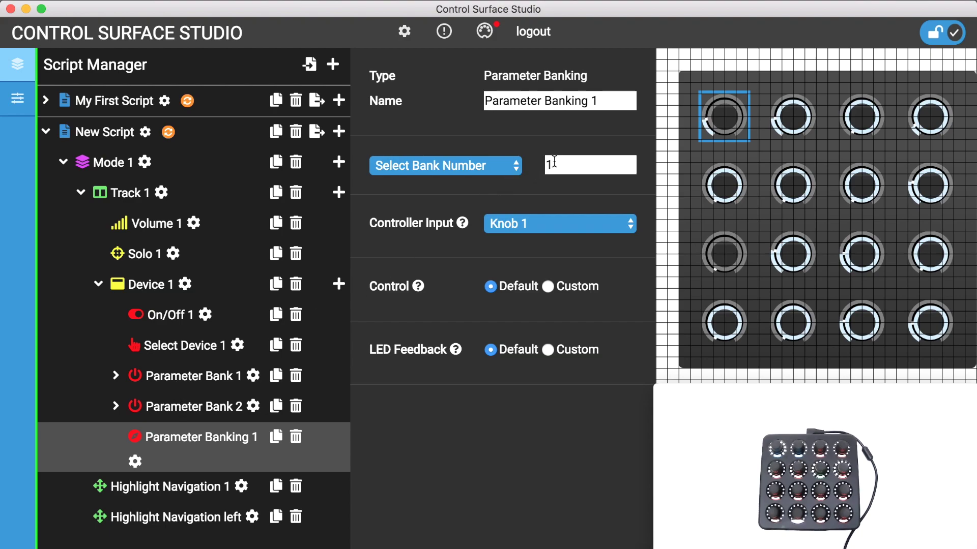
{"action": "left_click_drag", "start_coordinate": [554, 161], "coordinate": [535, 166]}
{"action": "type", "text": "2"}
{"action": "left_click", "coordinate": [527, 224]}
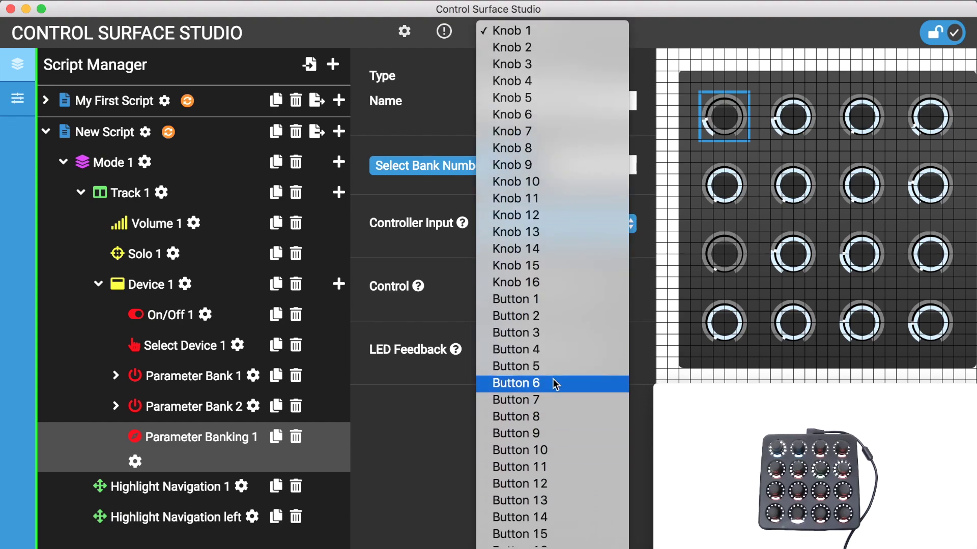
{"action": "left_click", "coordinate": [555, 384]}
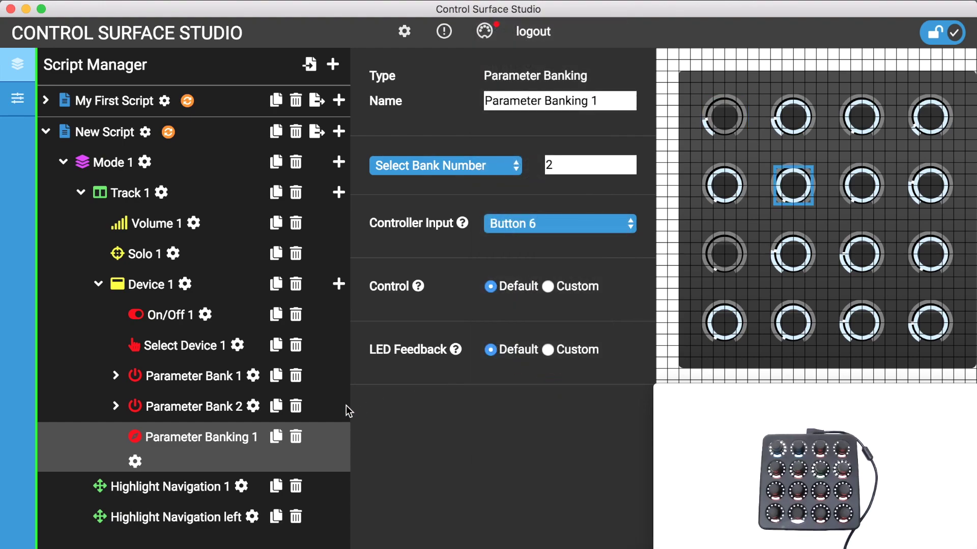
- Add a second Parameter Banking control on Button 5 and reinstall New Script
{"action": "left_click", "coordinate": [338, 284]}
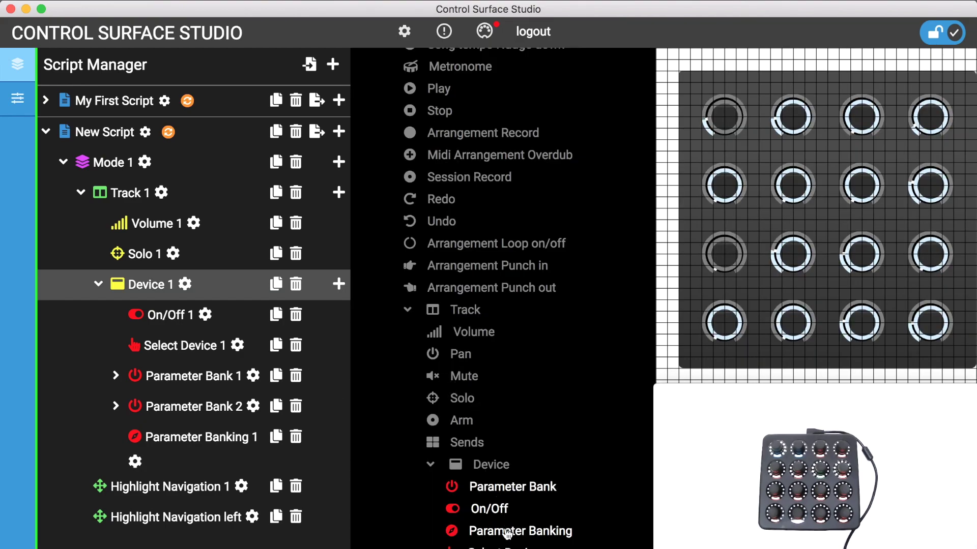
{"action": "left_click", "coordinate": [507, 532]}
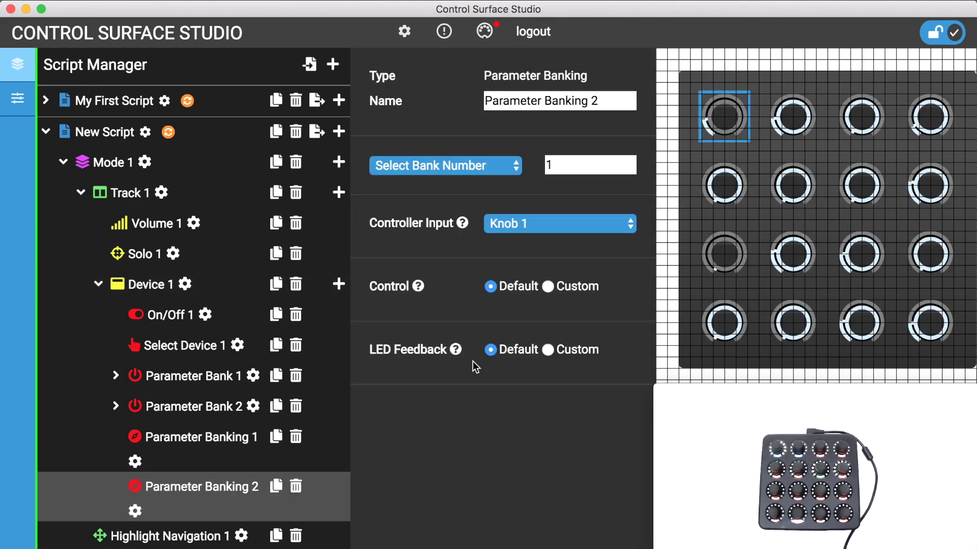
{"action": "left_click", "coordinate": [568, 228]}
{"action": "scroll", "coordinate": [570, 438], "scroll_direction": "down", "scroll_amount": 5}
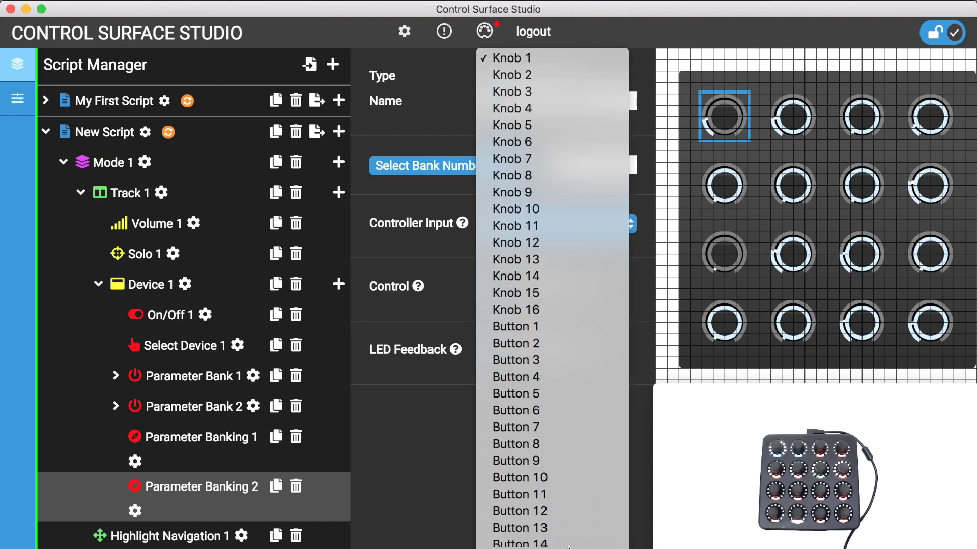
{"action": "left_click", "coordinate": [556, 397]}
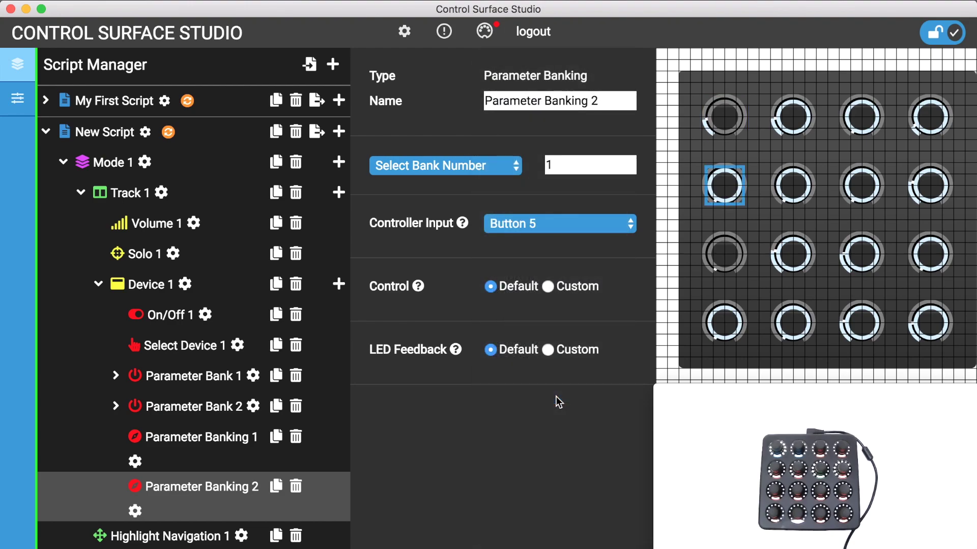
{"action": "left_click", "coordinate": [168, 134]}
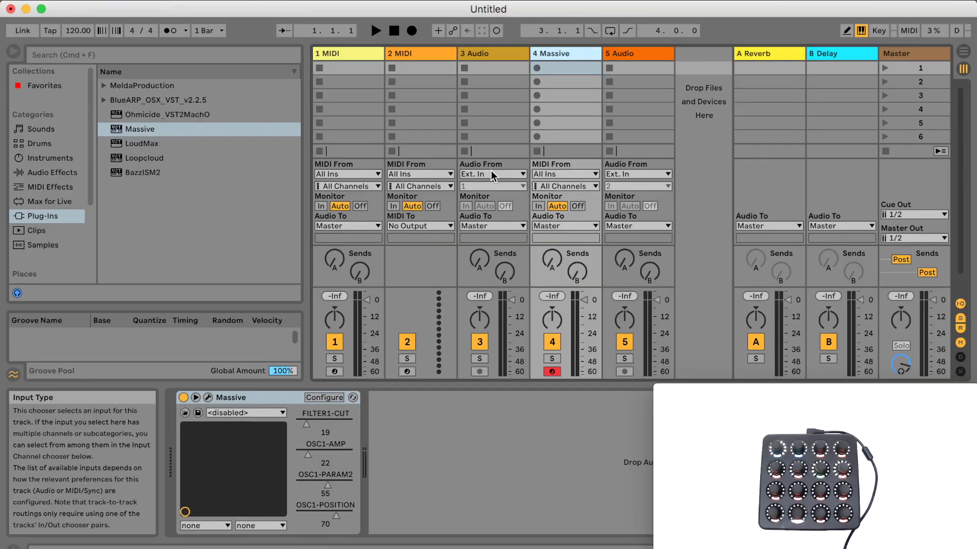
- Discard changes to the Live set and delete the Audio Effect Rack from track 4
{"action": "left_click", "coordinate": [364, 317]}
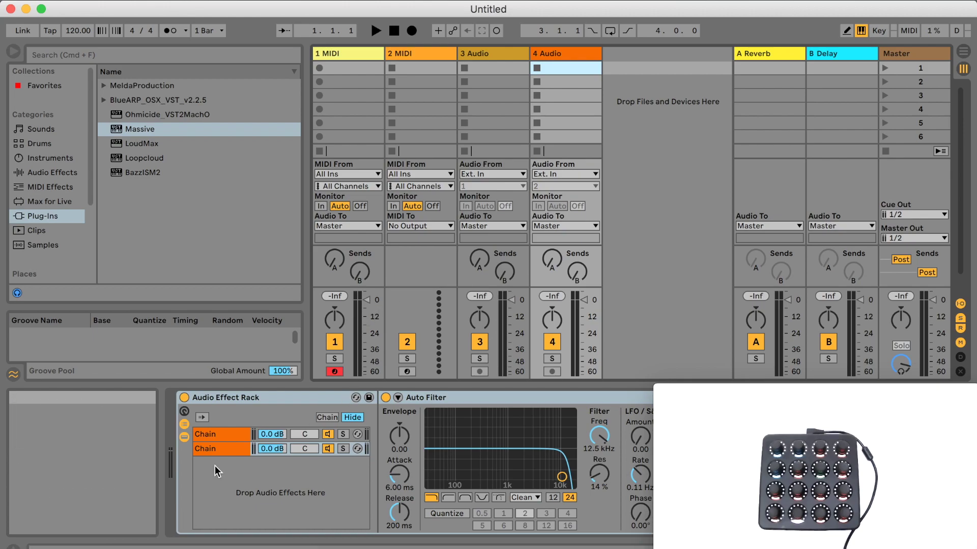
{"action": "left_click", "coordinate": [243, 399]}
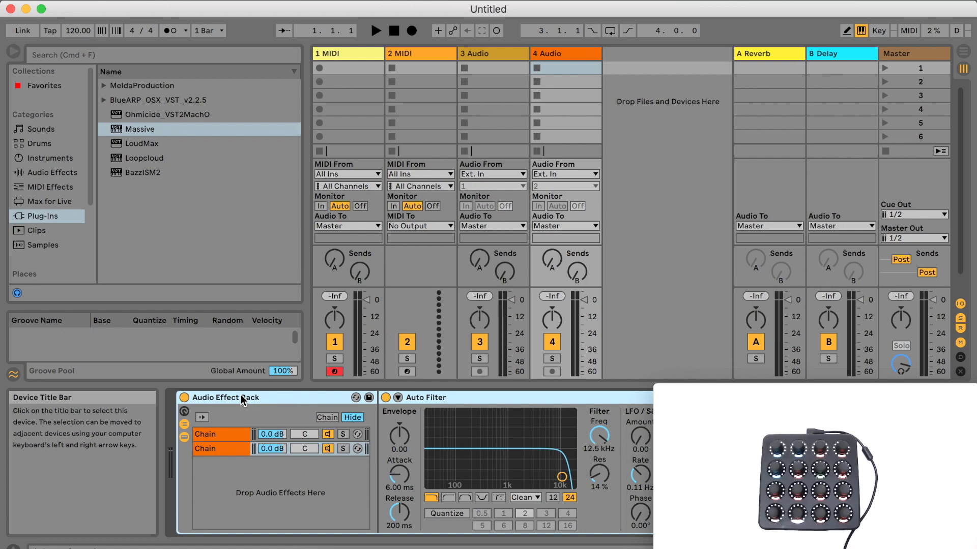
{"action": "key", "text": "Delete"}
- Load Massive onto a new fifth track, close its plugin window, and unfold its parameter list
{"action": "left_click", "coordinate": [129, 130]}
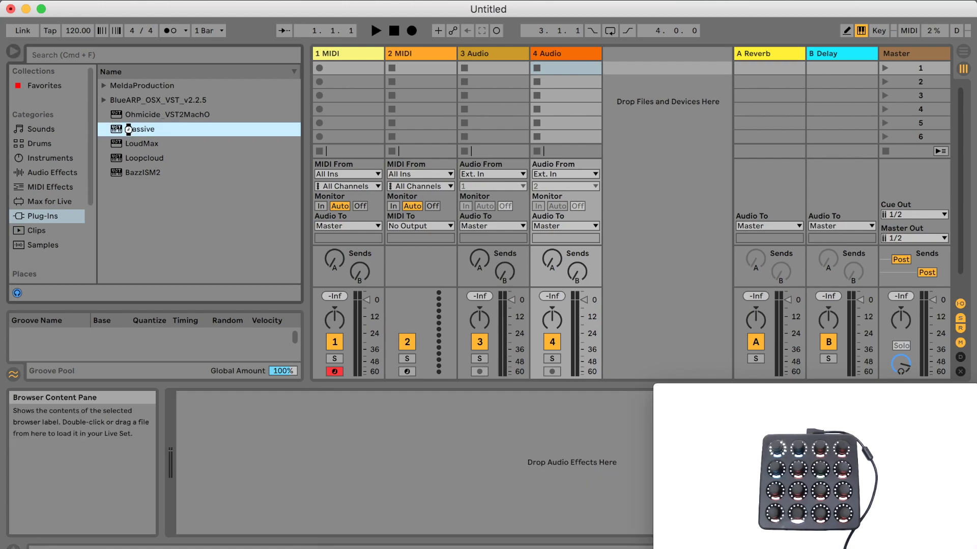
{"action": "key", "text": "Return"}
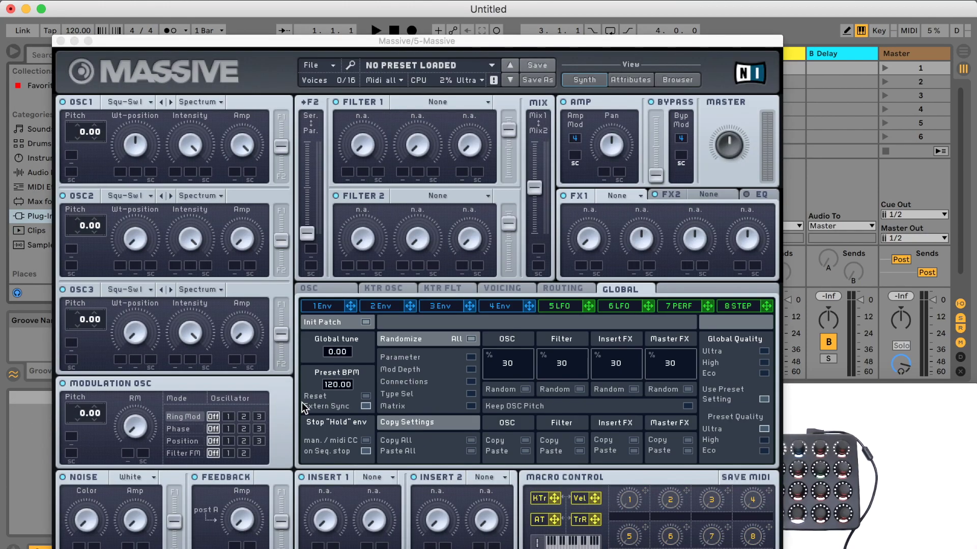
{"action": "key", "text": "super+alt+p"}
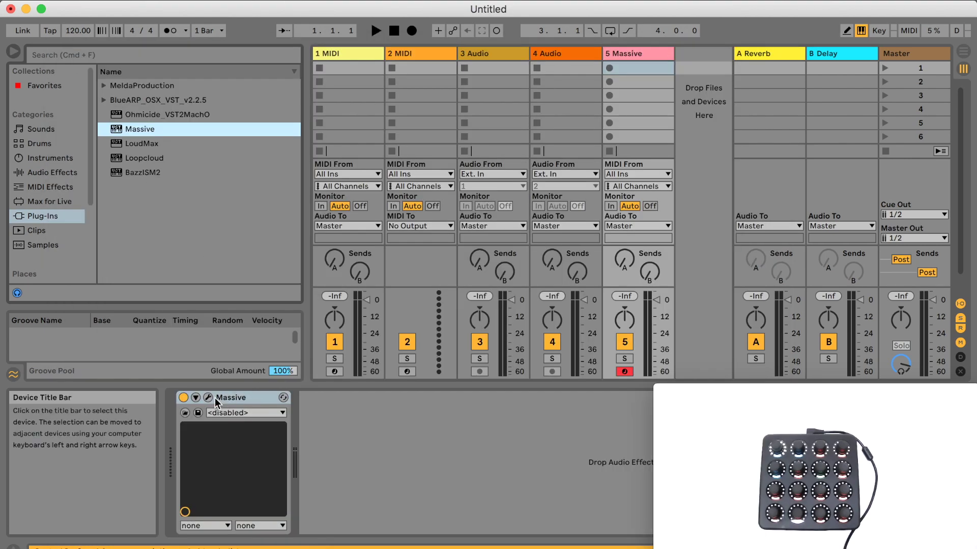
{"action": "left_click", "coordinate": [195, 397]}
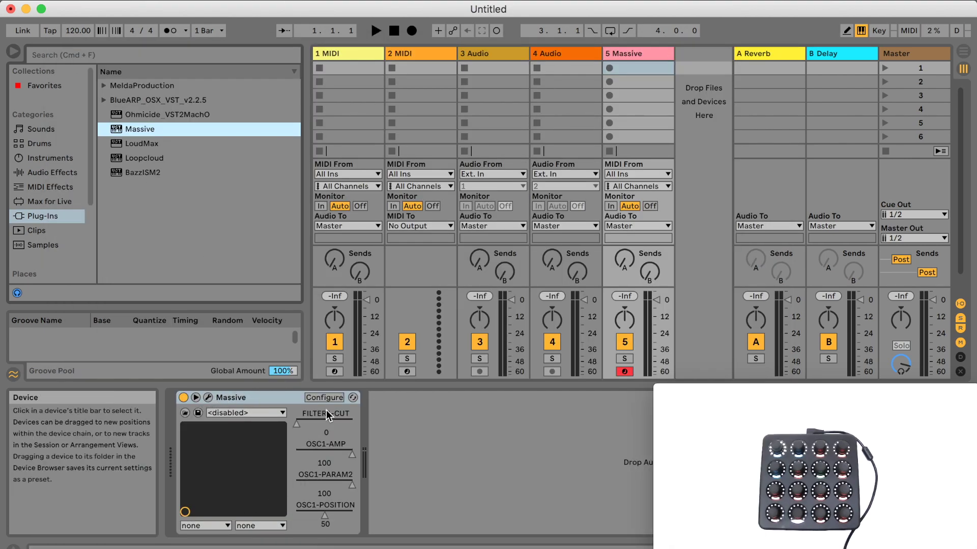
- Configure Massive's oscillator intensity, amp and position knobs, the RM modulator, noise colour and filter 1 cutoff
{"action": "left_click", "coordinate": [328, 395]}
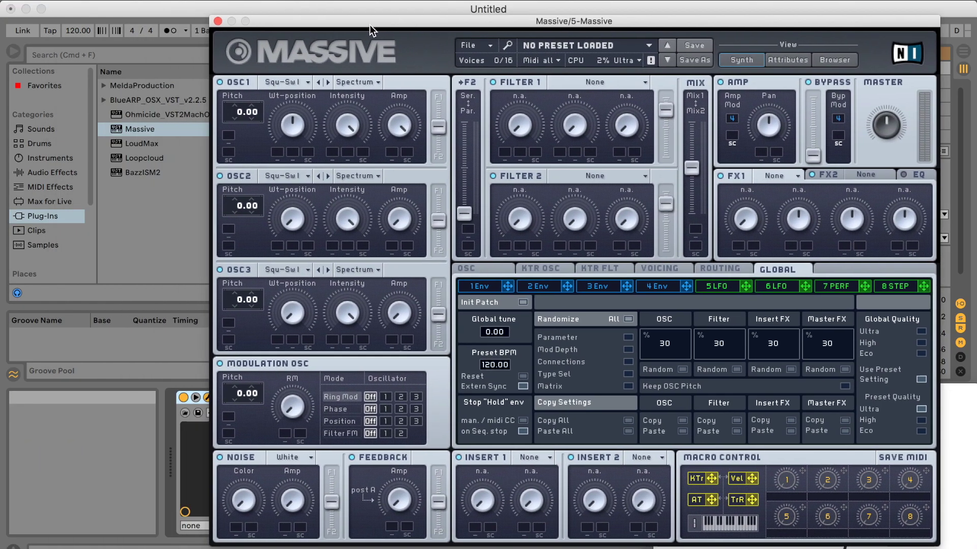
{"action": "left_click_drag", "start_coordinate": [370, 29], "coordinate": [655, 16]}
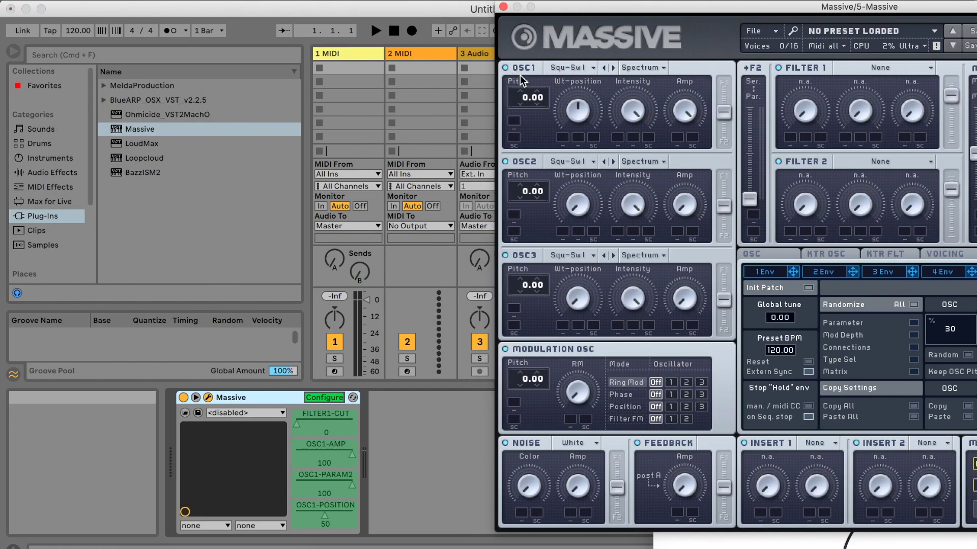
{"action": "left_click_drag", "start_coordinate": [632, 107], "coordinate": [635, 140]}
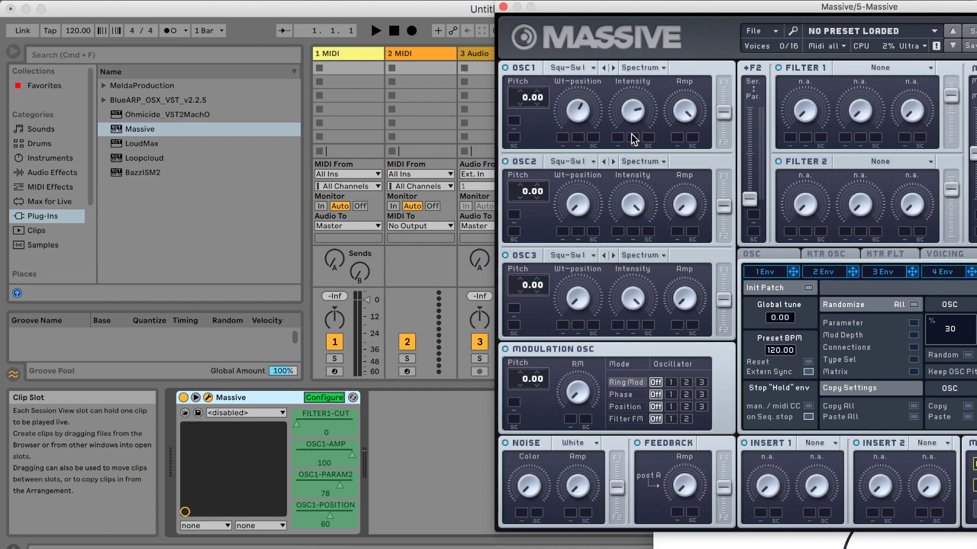
{"action": "left_click_drag", "start_coordinate": [678, 112], "coordinate": [679, 133]}
{"action": "left_click_drag", "start_coordinate": [577, 196], "coordinate": [676, 193]}
{"action": "left_click_drag", "start_coordinate": [577, 297], "coordinate": [578, 284]}
{"action": "left_click_drag", "start_coordinate": [635, 298], "coordinate": [636, 313]}
{"action": "left_click_drag", "start_coordinate": [685, 297], "coordinate": [679, 245]}
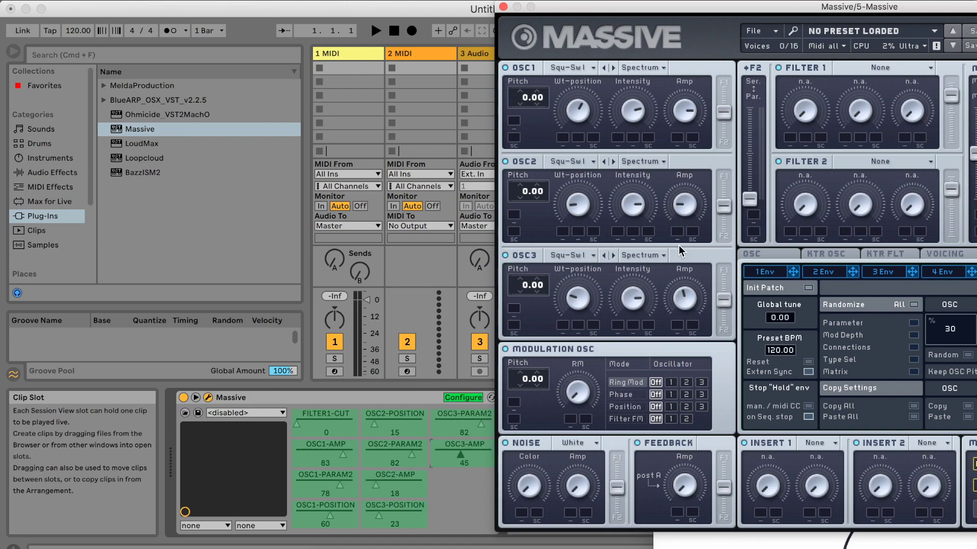
{"action": "left_click_drag", "start_coordinate": [578, 391], "coordinate": [570, 344]}
{"action": "left_click", "coordinate": [528, 486]}
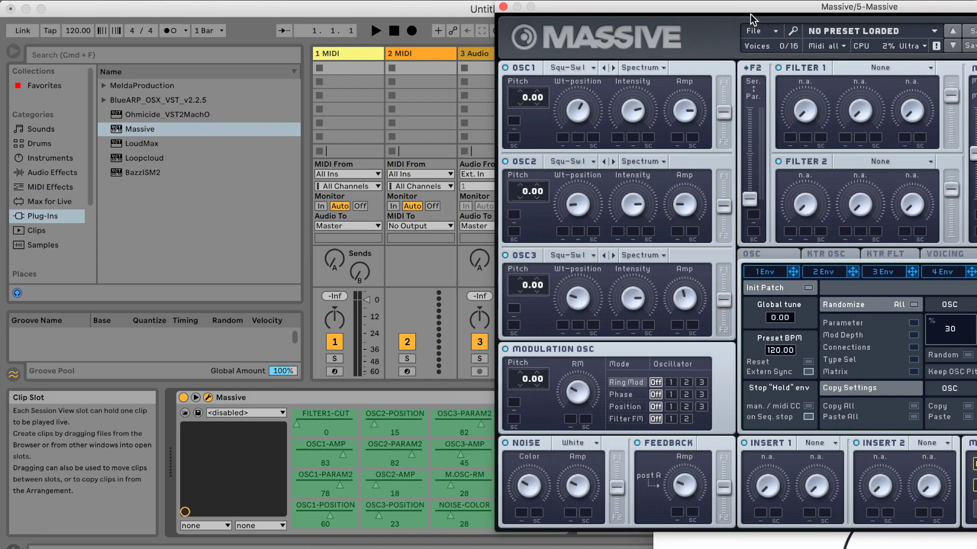
{"action": "left_click_drag", "start_coordinate": [801, 113], "coordinate": [807, 81]}
- Add the FX2 and EQ parameters, close Massive, and move its track to fourth position
{"action": "left_click_drag", "start_coordinate": [778, 7], "coordinate": [644, 24]}
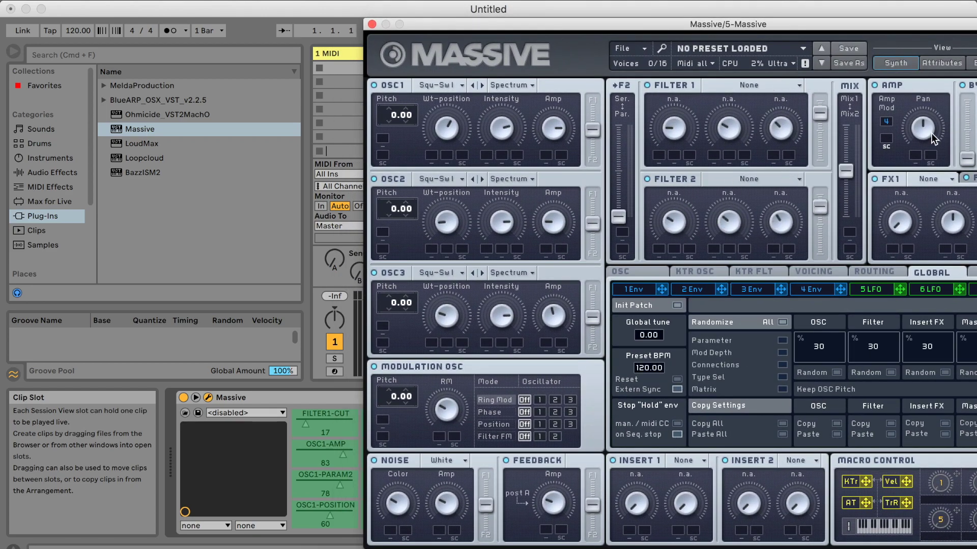
{"action": "left_click_drag", "start_coordinate": [844, 31], "coordinate": [569, 26]}
{"action": "left_click", "coordinate": [702, 173]}
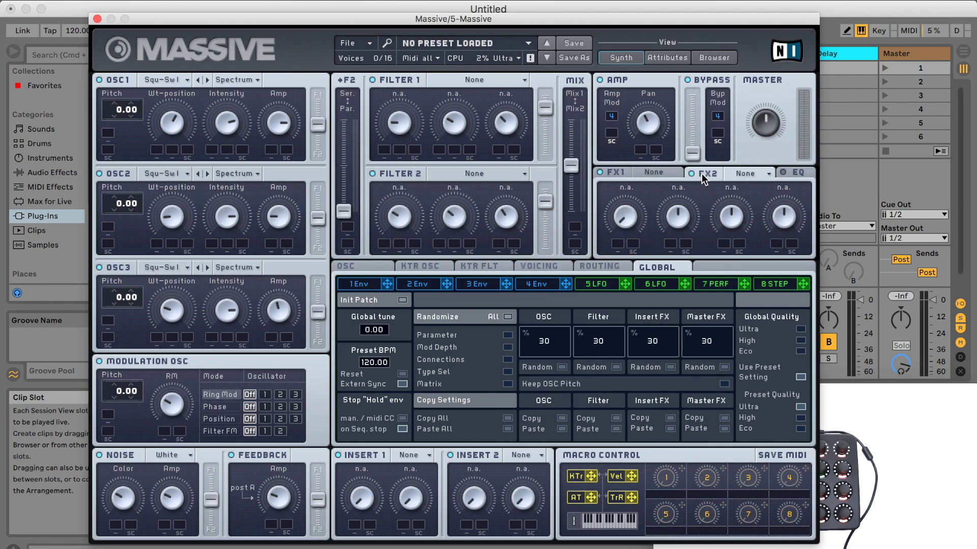
{"action": "left_click", "coordinate": [783, 171]}
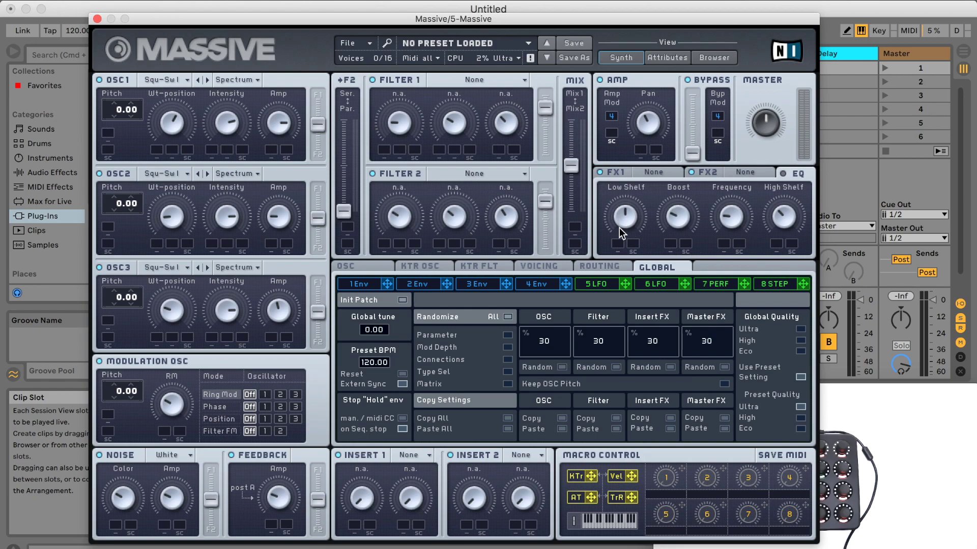
{"action": "left_click_drag", "start_coordinate": [223, 19], "coordinate": [789, 11]}
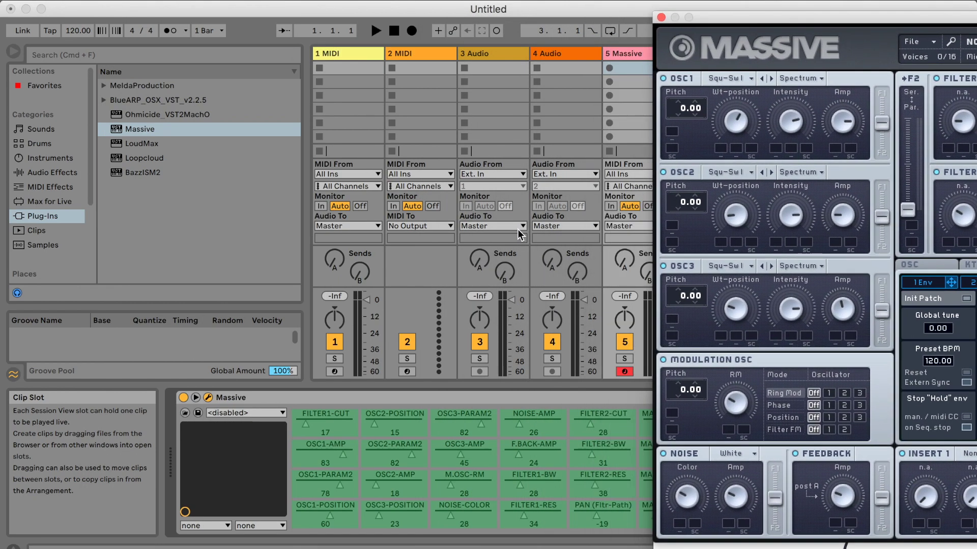
{"action": "left_click", "coordinate": [669, 11]}
{"action": "left_click_drag", "start_coordinate": [637, 50], "coordinate": [532, 52]}
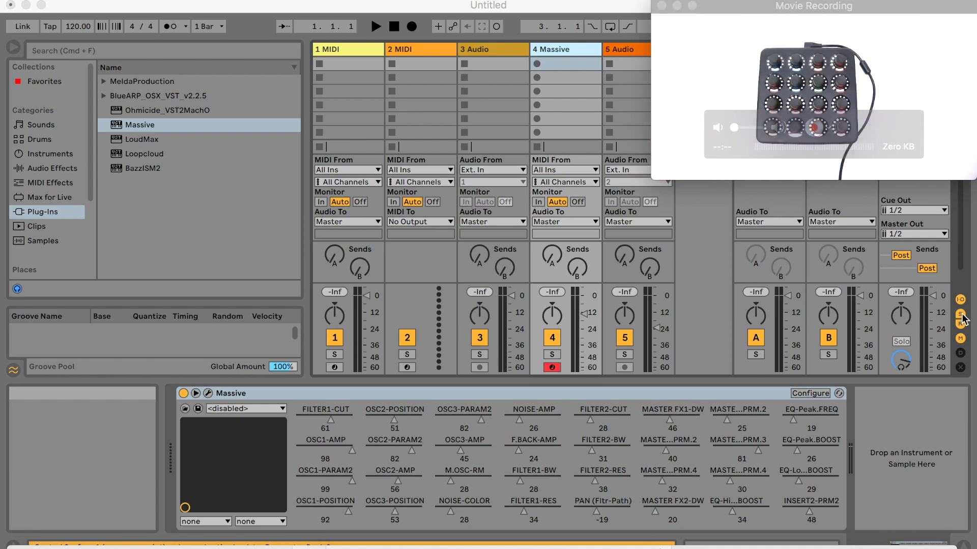
- Refocus Live while turning the Twister knobs on Massive, then switch to Parameter Bank 2
{"action": "left_click", "coordinate": [905, 457]}
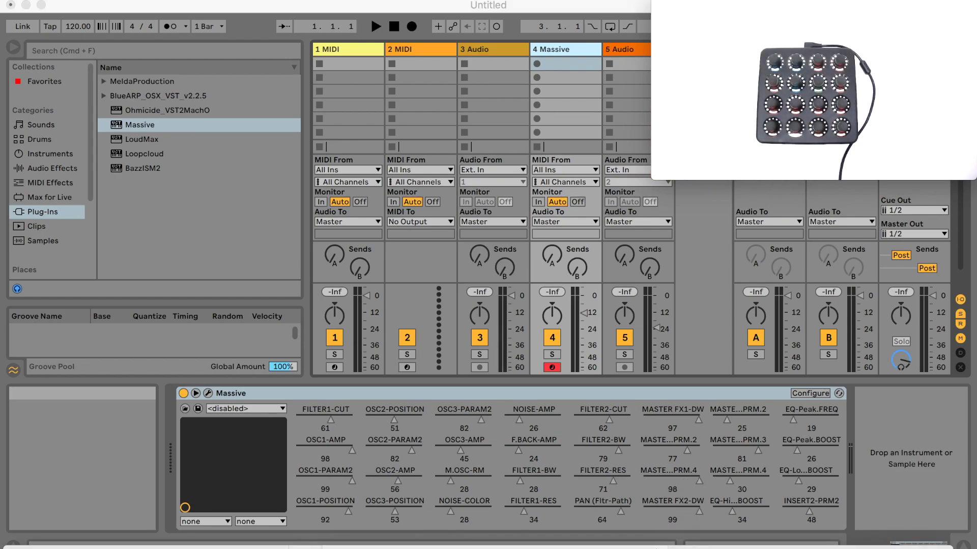
{"action": "left_click", "coordinate": [128, 517]}
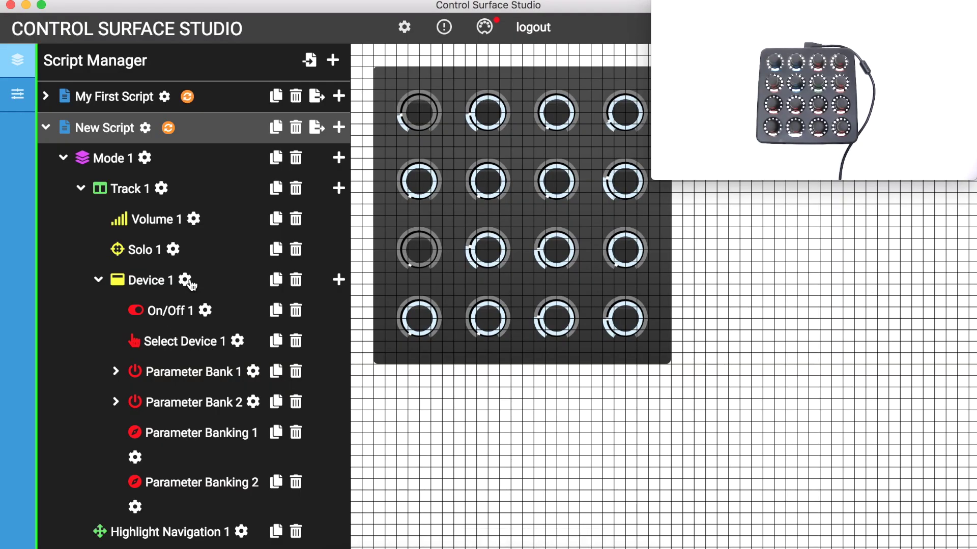
- Change Device 1's Device Selector from number to selected
{"action": "left_click", "coordinate": [189, 283]}
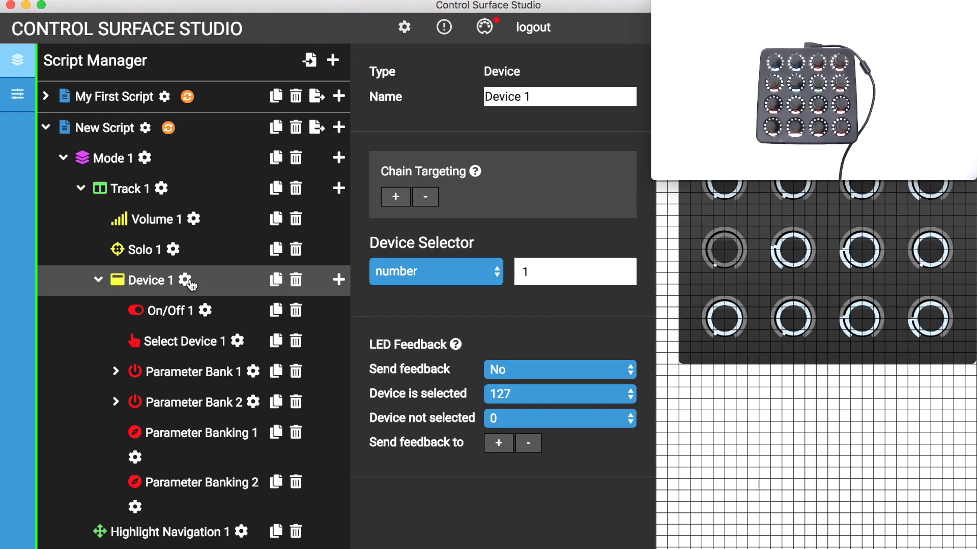
{"action": "left_click", "coordinate": [468, 279]}
{"action": "left_click", "coordinate": [473, 292]}
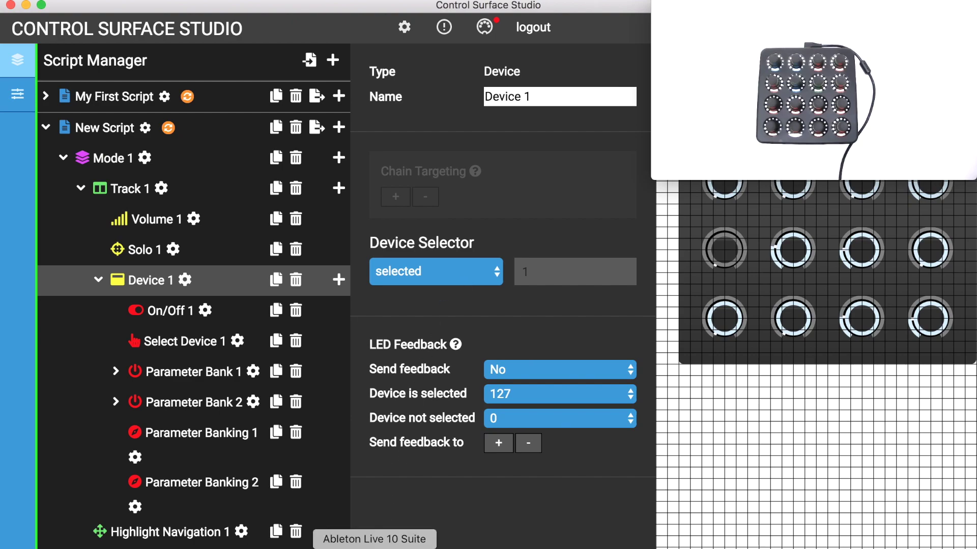
- Change Track 1's Type from track number 4 to selected
{"action": "left_click", "coordinate": [163, 192]}
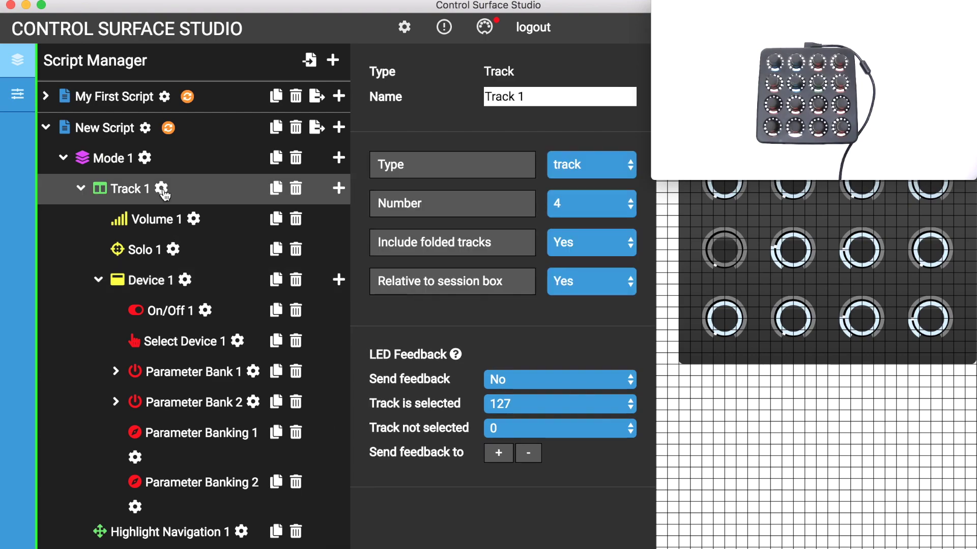
{"action": "left_click", "coordinate": [577, 169]}
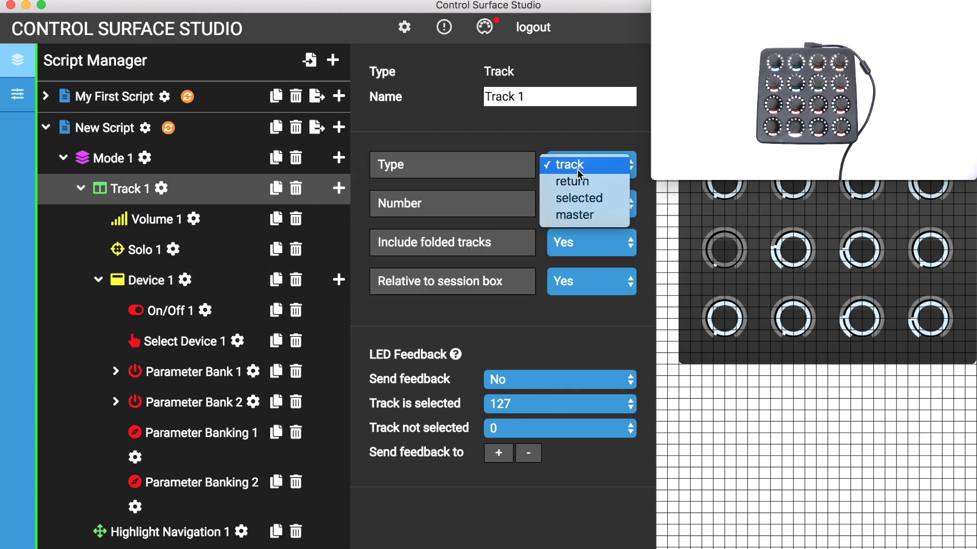
{"action": "left_click", "coordinate": [579, 199]}
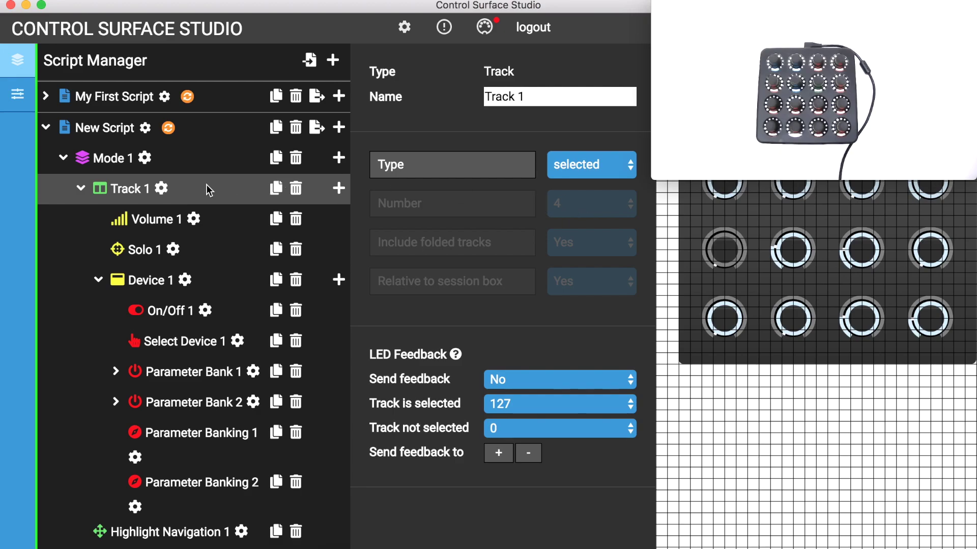